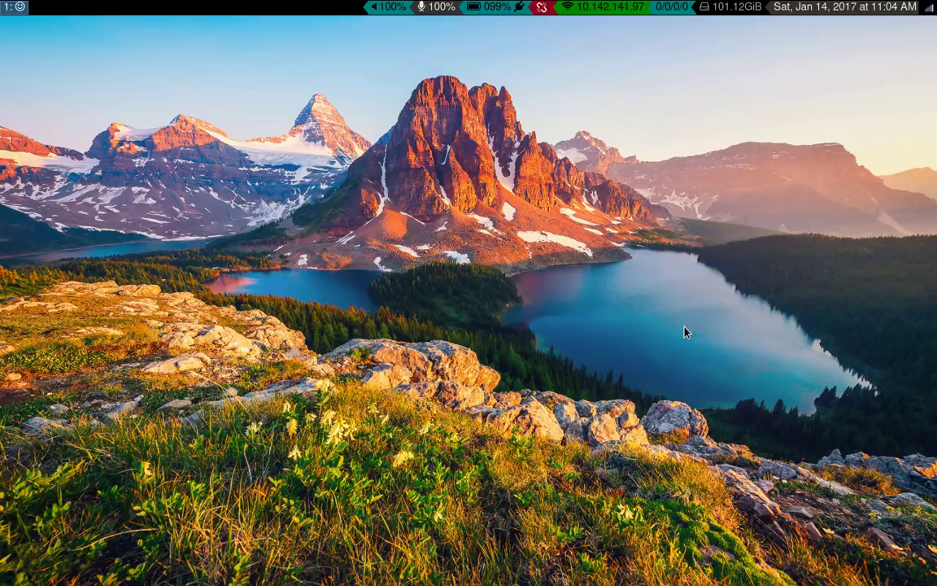
Open a floating ranger file manager window and move it down and to the left across the desktop
key(super+Return)
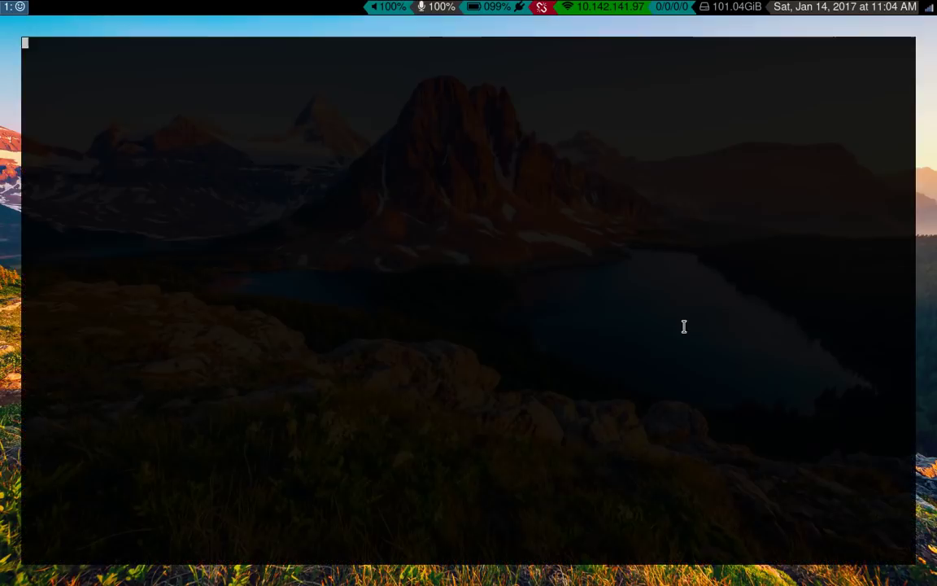
key(super+shift+Down)
key(super+shift+Left)
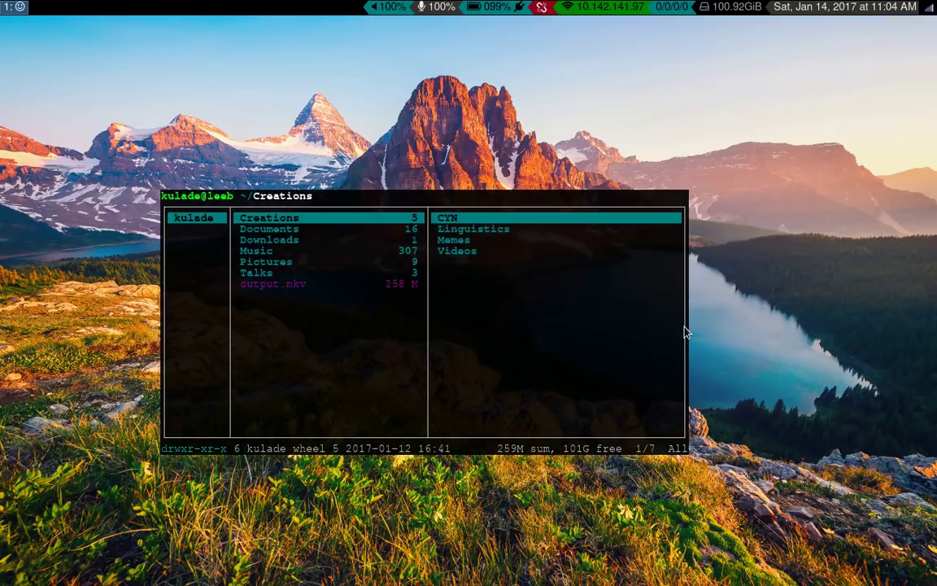
key(super+shift+Down)
key(super+shift+Left)
key(super+shift+Down)
key(super+shift+Down)
key(super+shift+Left)
key(super+shift+Left)
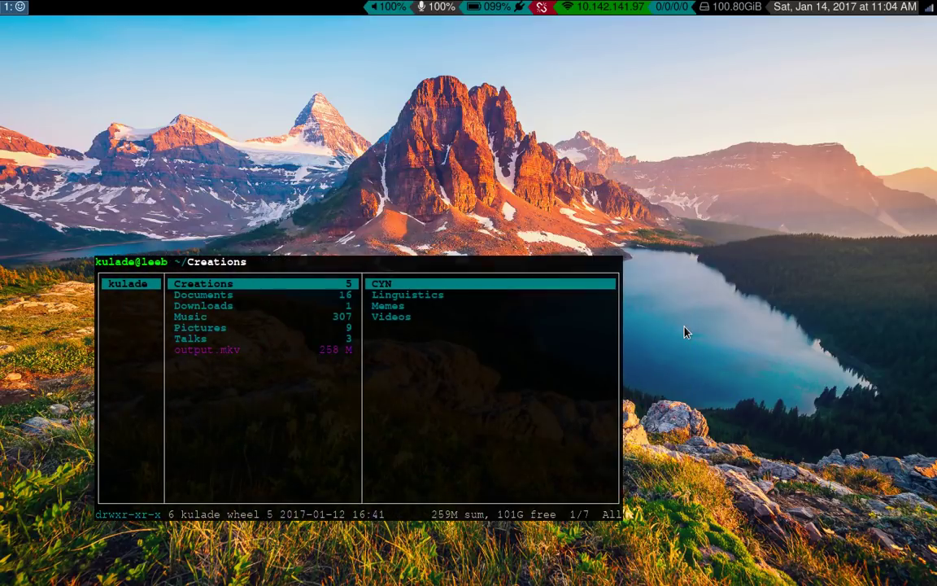
Reposition the floating ranger window up, right, down and left, leaving it around the left-centre of the desktop
key(super+shift+Up)
key(super+shift+Up)
key(super+shift+Up)
key(super+shift+Right)
key(super+shift+Right)
key(super+shift+Left)
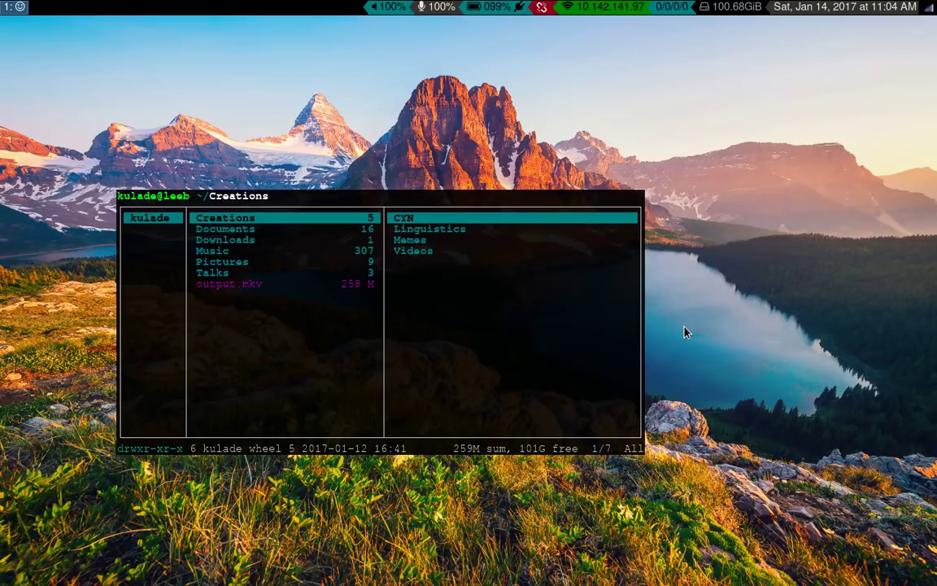
key(super+shift+Down)
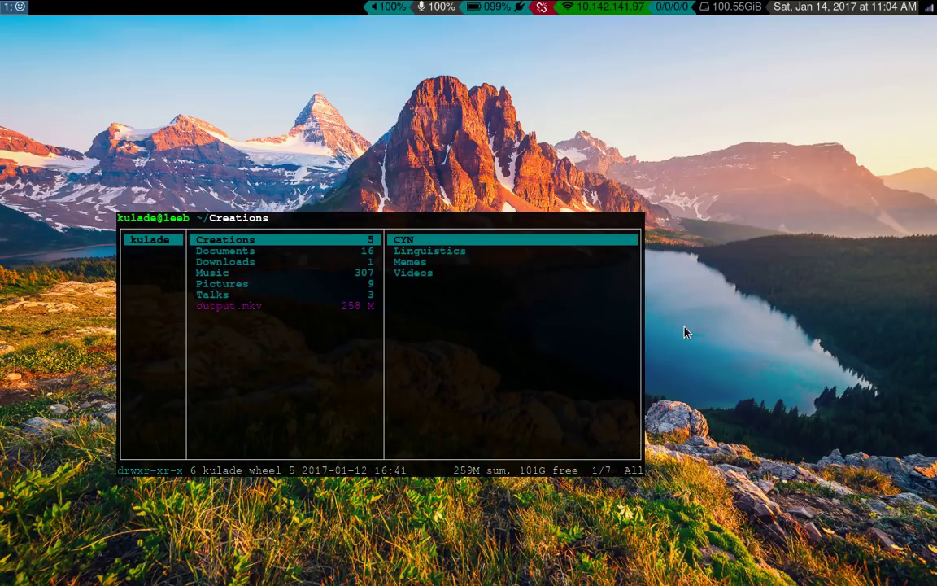
key(super+shift+Down)
key(super+shift+Down)
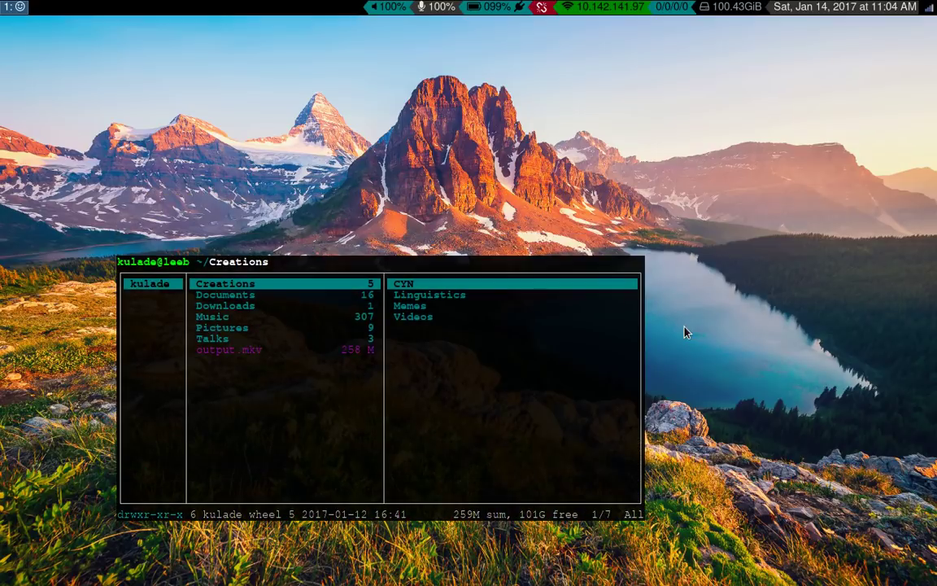
key(super+shift+Left)
key(super+shift+Up)
key(super+shift+Up)
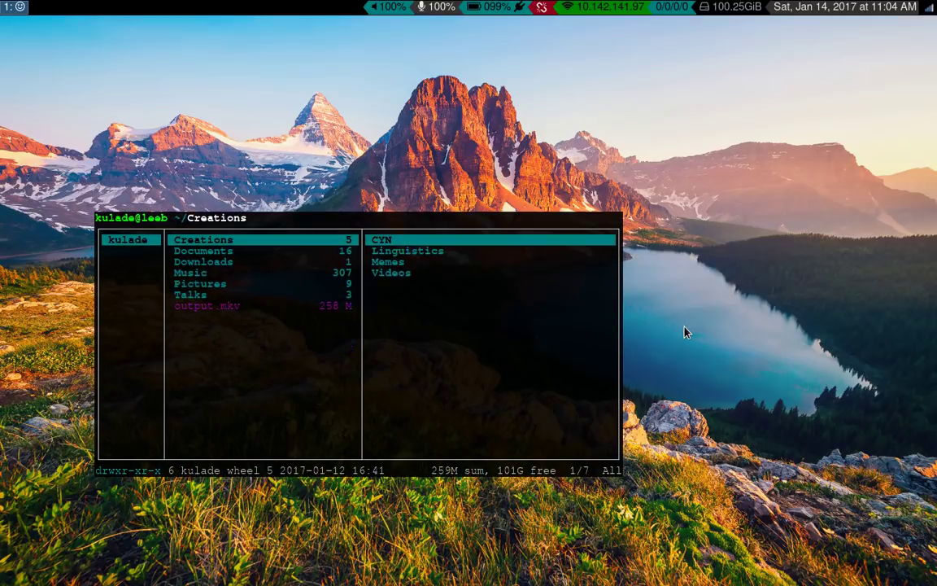
Open the i3 config file from ranger, show it fullscreen and return it to its floating size
key(c)
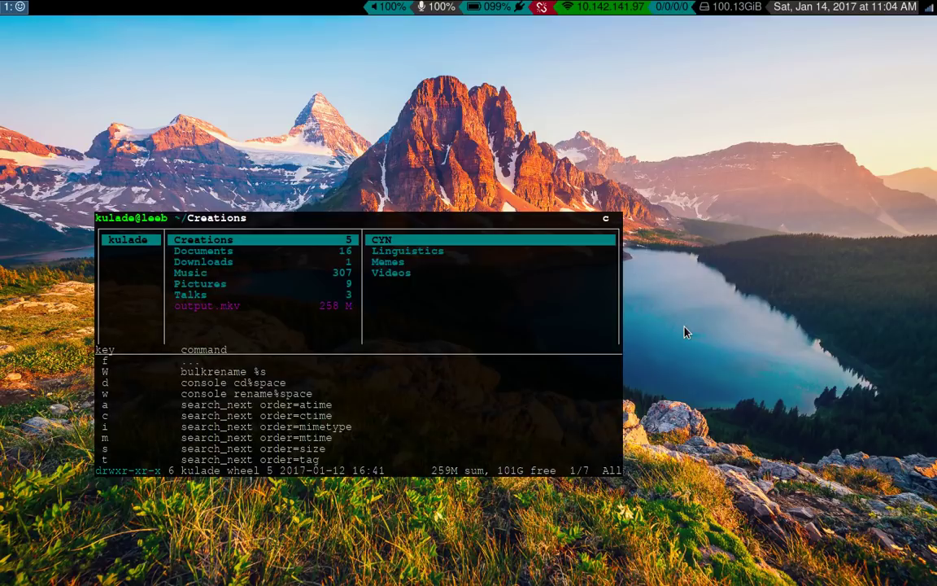
key(f)
key(i)
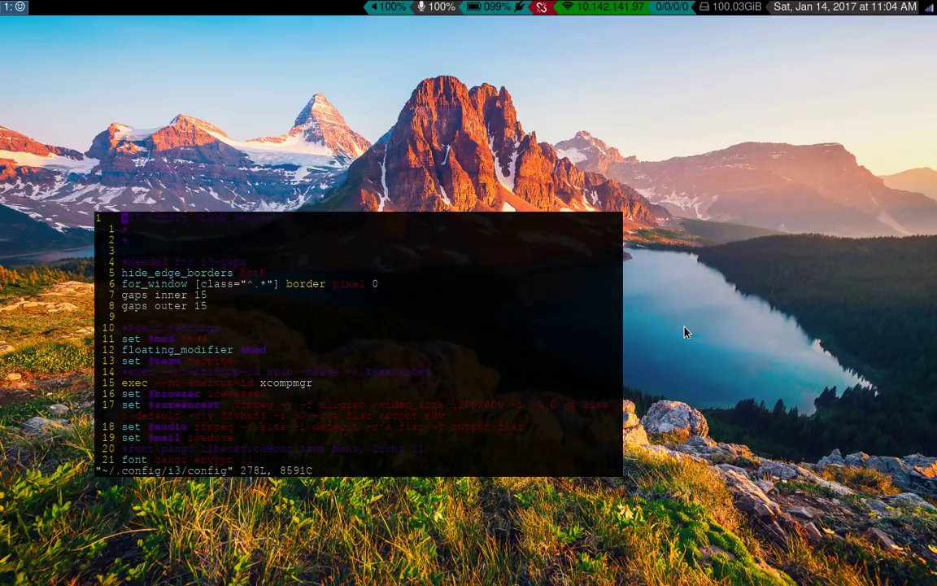
key(super+f)
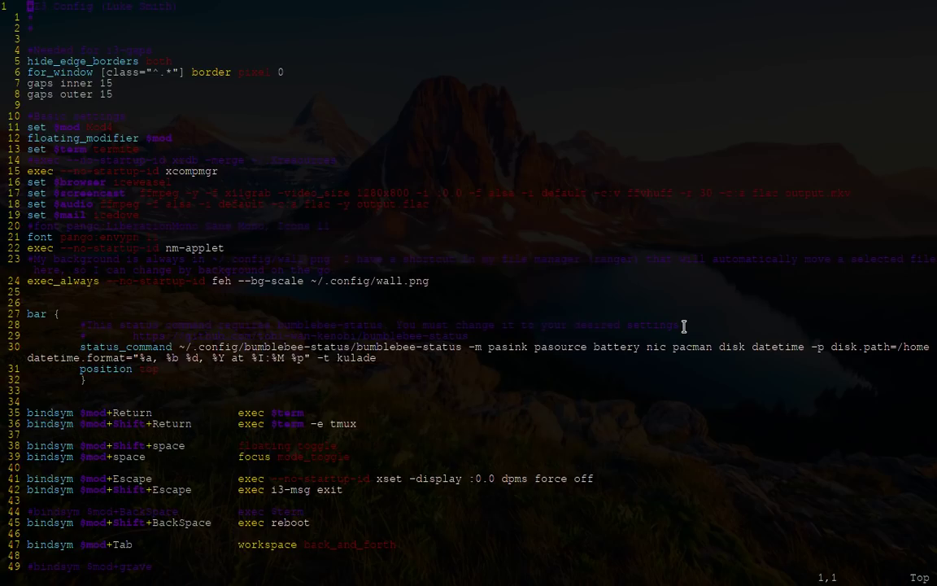
key(super+f)
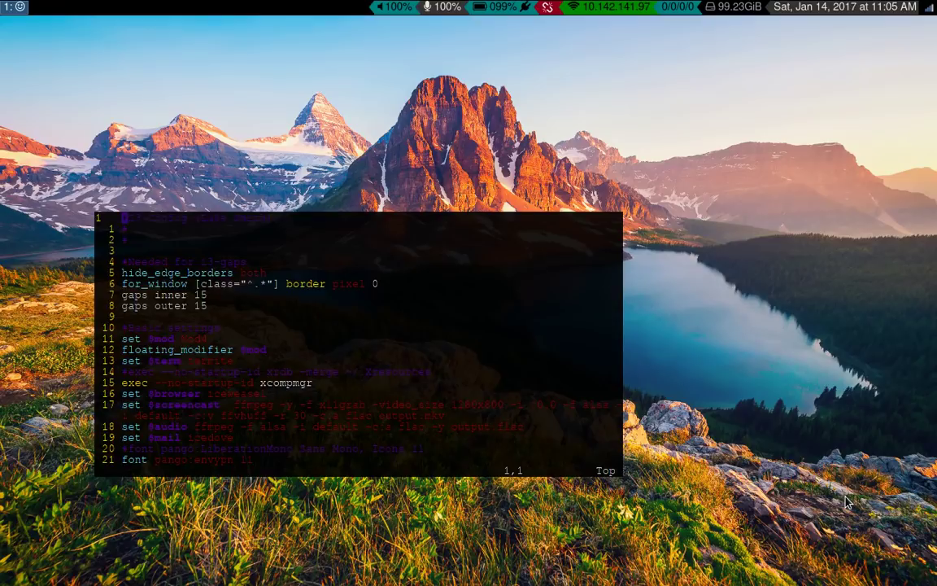
Tile the config window and open ranger and htop windows beside it
key(super+shift+space)
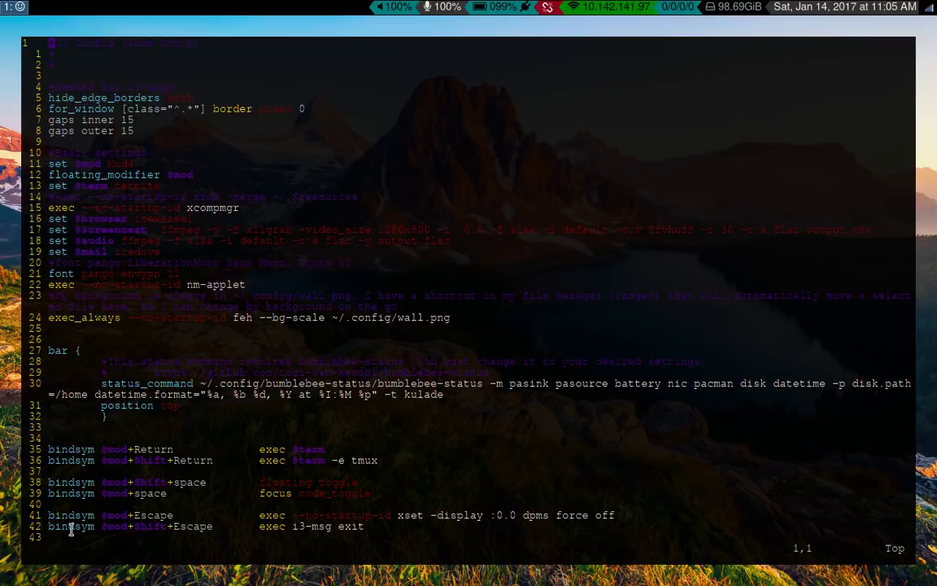
key(super+r)
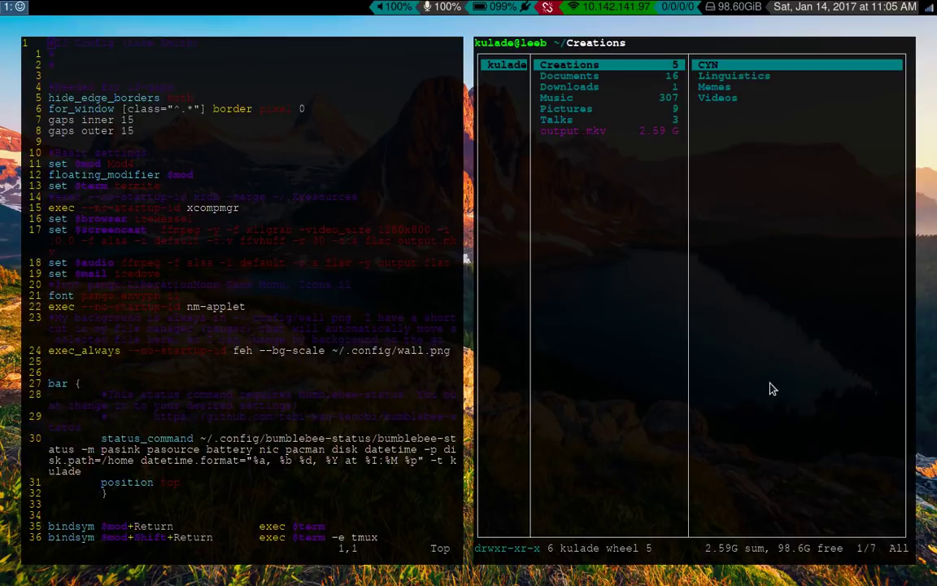
key(super+h)
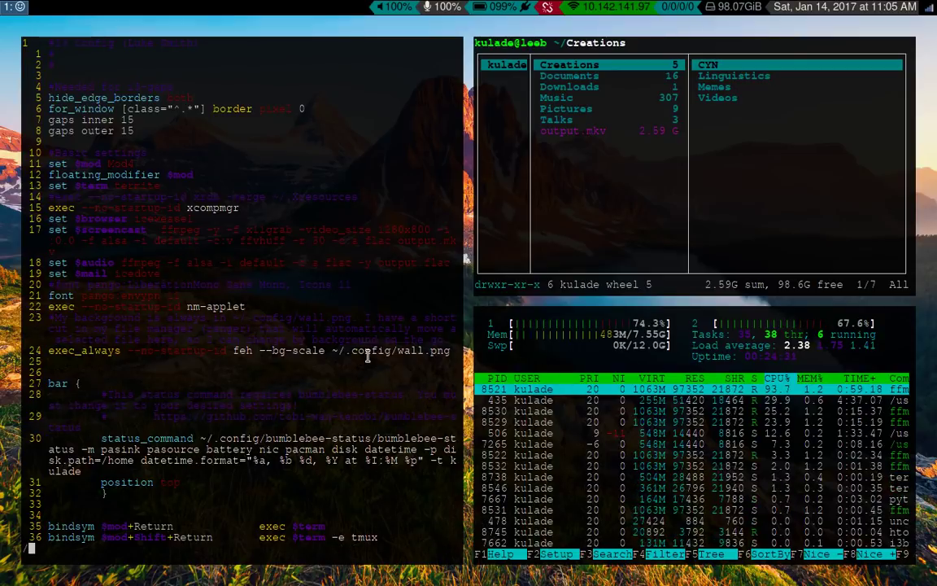
Find the inner gap bindings in the config and widen the inner gaps repeatedly in increments of 5
key(ctrl+o)
key(n)
key(n)
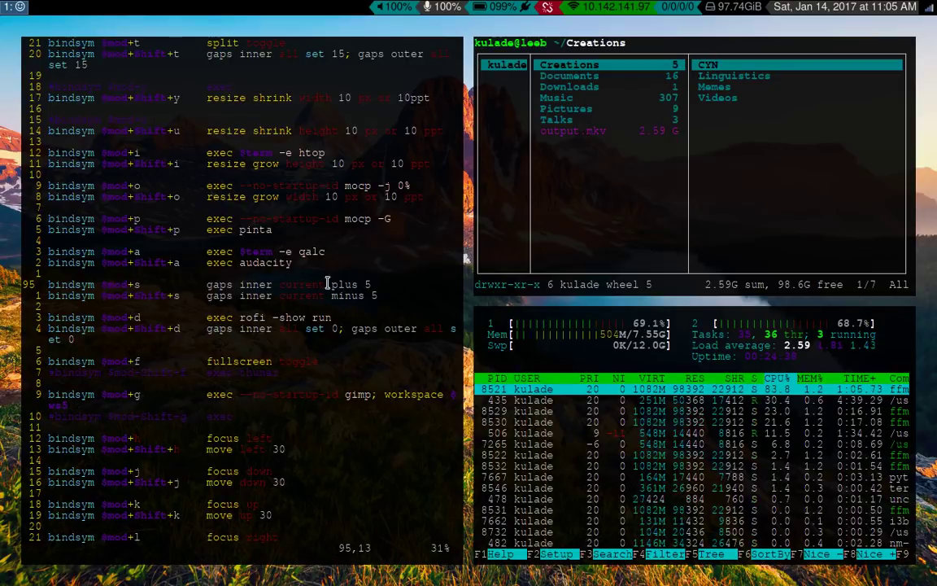
key(super+s)
key(super+s)
key(super+s)
key(super+s)
key(super+s)
key(super+s)
key(super+s)
key(super+s)
key(super+s)
key(super+s)
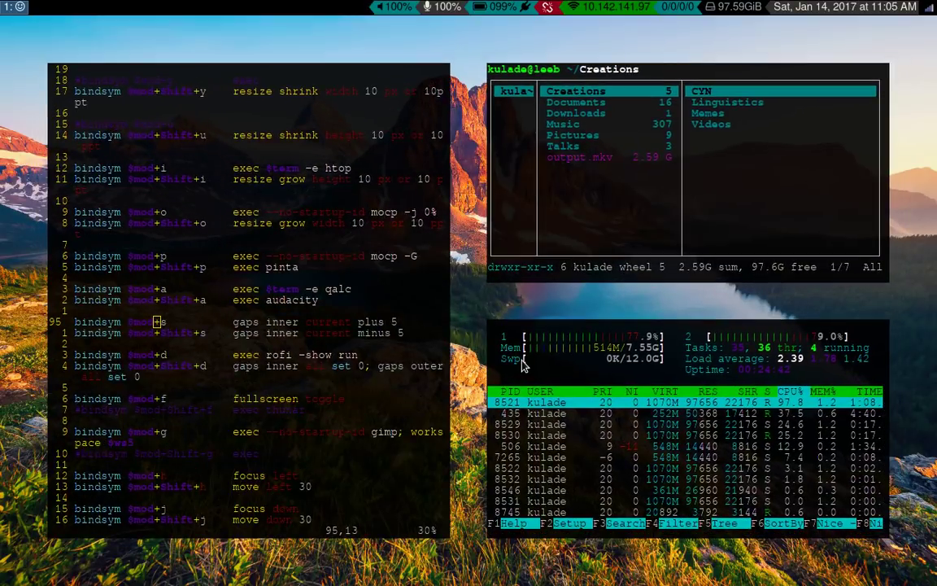
Narrow the inner gaps repeatedly in decrements of 5 until the windows regain their original spacing
key(super+shift+s)
key(super+shift+s)
key(super+shift+s)
key(super+shift+s)
key(super+shift+s)
key(super+shift+s)
key(super+shift+s)
key(super+shift+s)
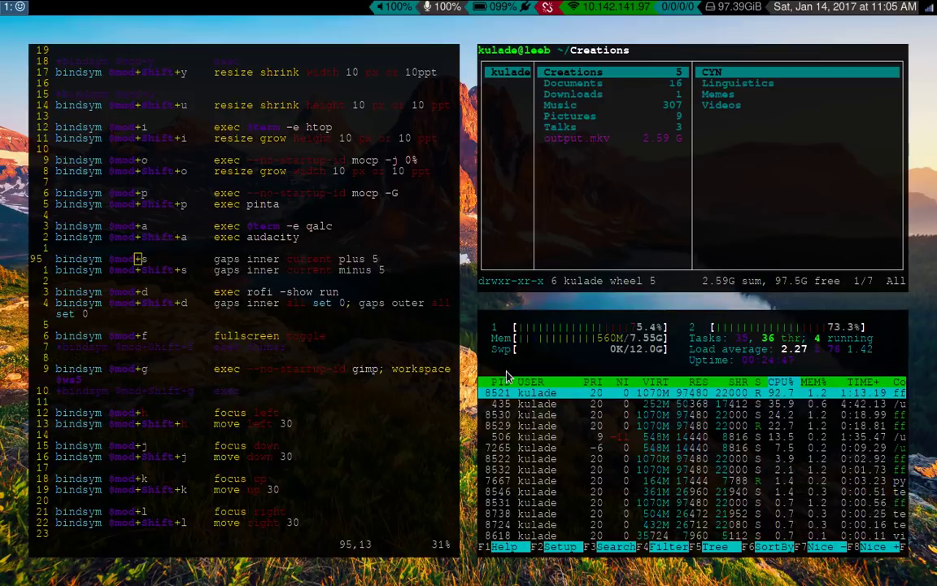
key(super+shift+s)
key(super+shift+s)
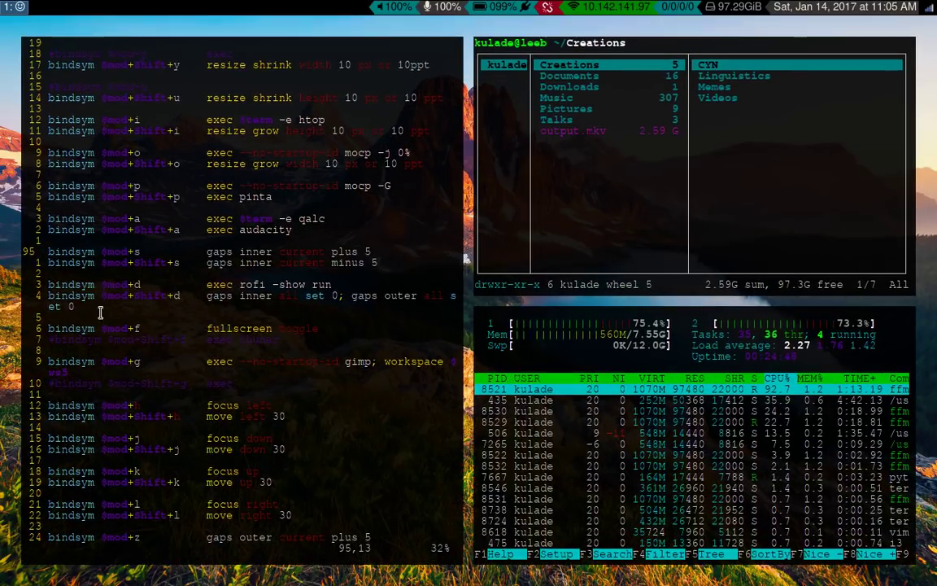
Go to the outer gap bindings 24 lines down and widen the outer gaps repeatedly in increments of 5
key(2)
key(4)
key(j)
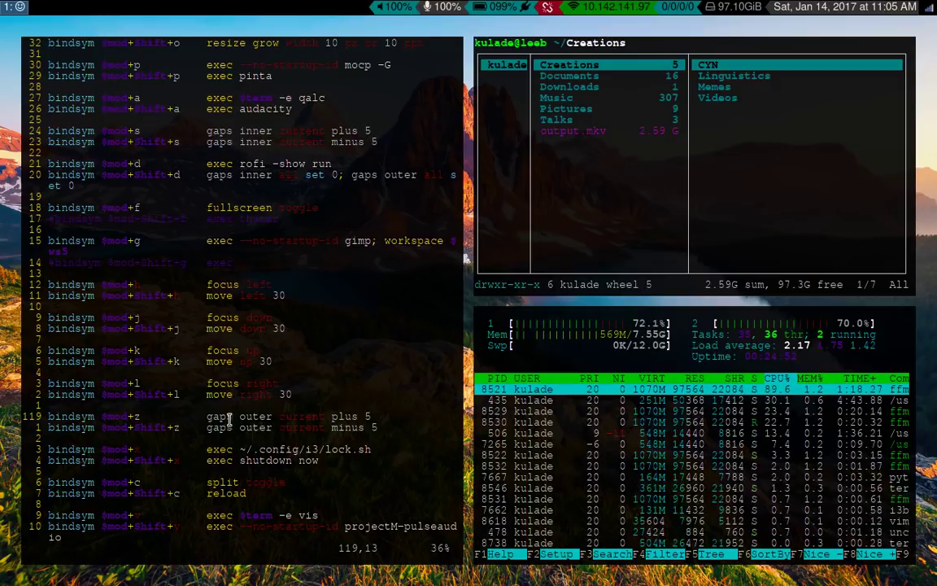
key(super+z)
key(super+z)
key(super+z)
key(super+z)
key(super+z)
key(super+z)
key(super+z)
key(super+z)
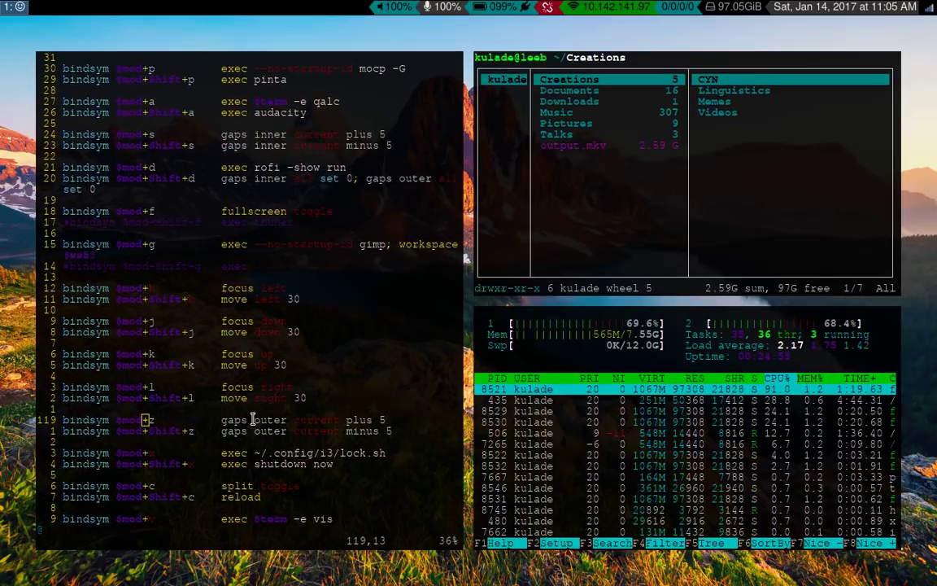
key(super+z)
key(super+z)
key(super+z)
key(super+z)
key(super+z)
key(super+z)
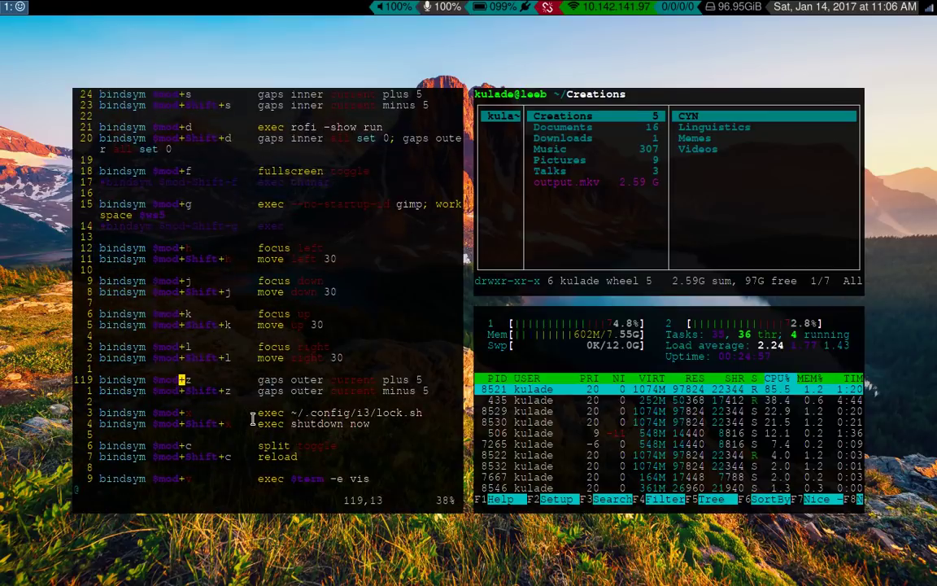
Narrow the outer gaps repeatedly in decrements of 5 until they are close to the original screen margin
key(super+shift+z)
key(super+shift+z)
key(super+shift+z)
key(super+shift+z)
key(super+shift+z)
key(super+shift+z)
key(super+shift+z)
key(super+shift+z)
key(super+shift+z)
key(super+shift+z)
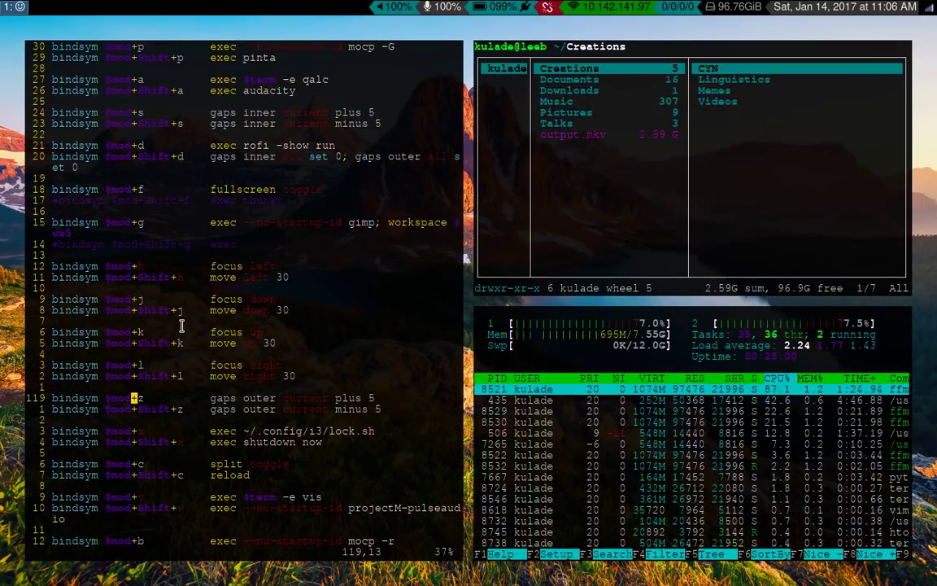
Search the config for "+t" and reset all inner and outer gaps to 15
text(/+t)
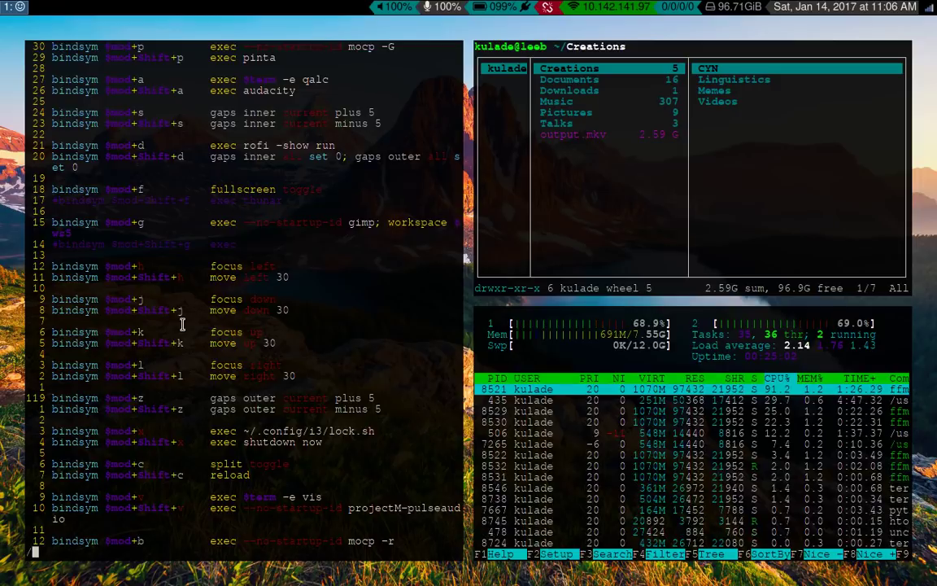
key(Return)
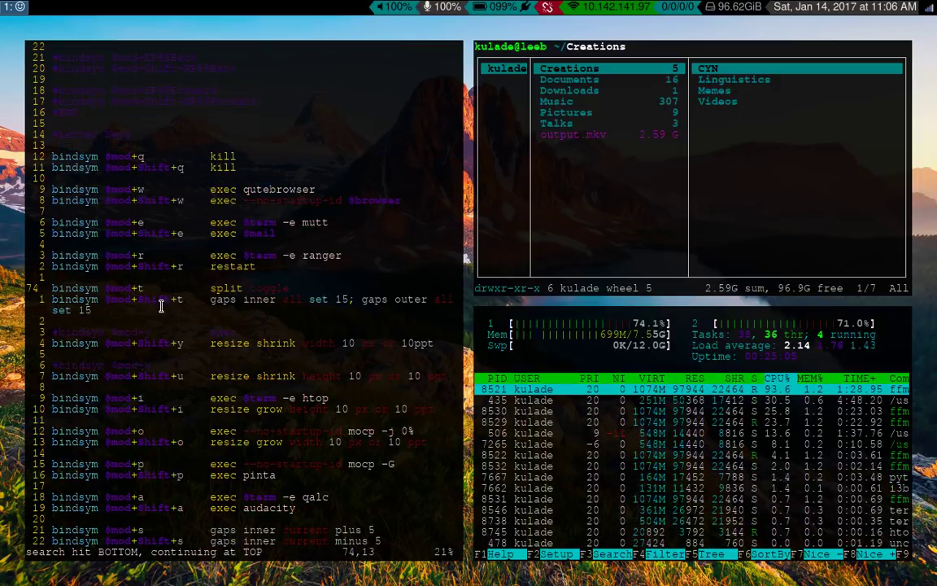
key(super+shift+s)
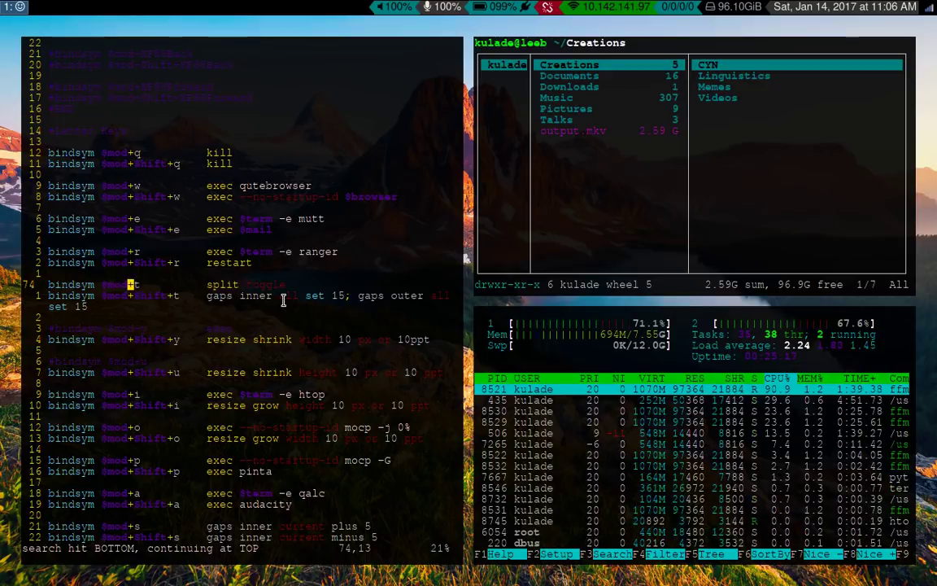
Set all inner and outer gaps to 0 and restore them to 15
key(super+shift+s)
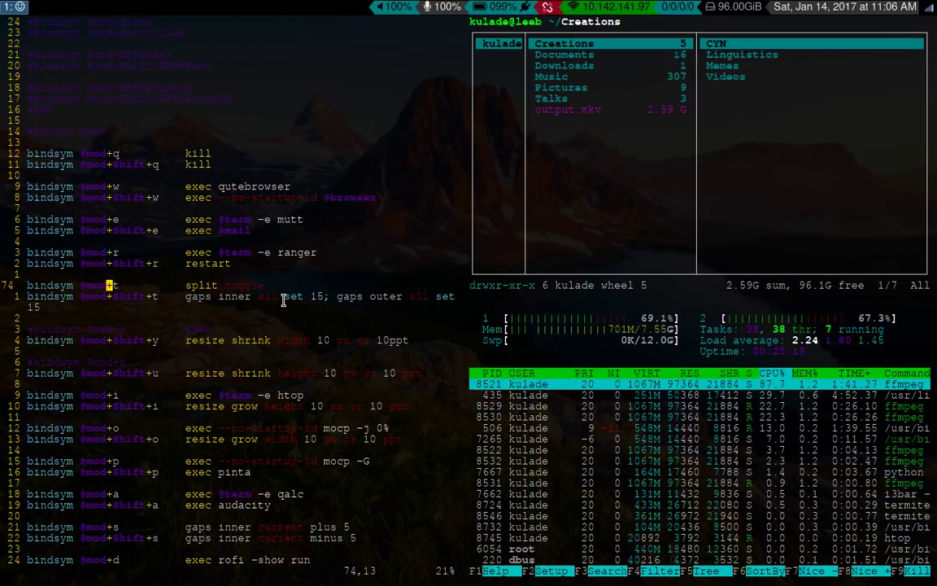
key(super+s)
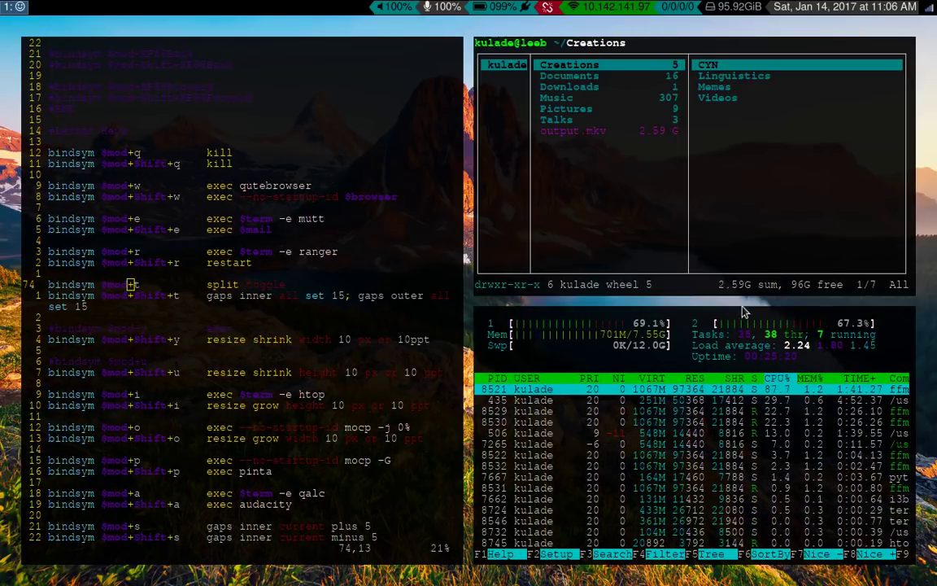
Return to the start of the config and look through the gap and basic settings down to the $browser line
key(ctrl+o)
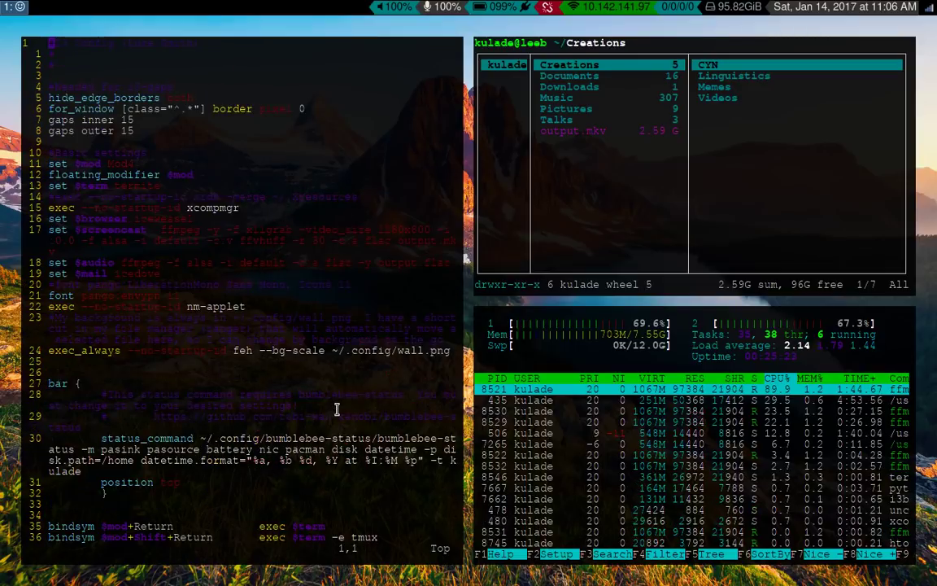
key(j)
key(j)
key(j)
key(j)
key(j)
key(j)
key(j)
key(j)
key(j)
key(j)
key(j)
key(j)
key(j)
key(j)
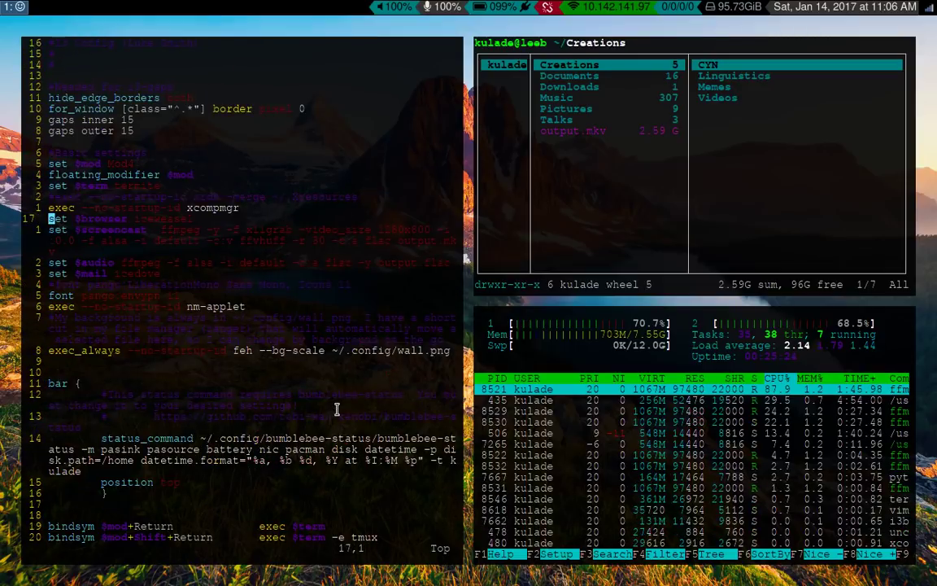
Close the ranger and htop windows so only the config remains
key(q)
key(q)
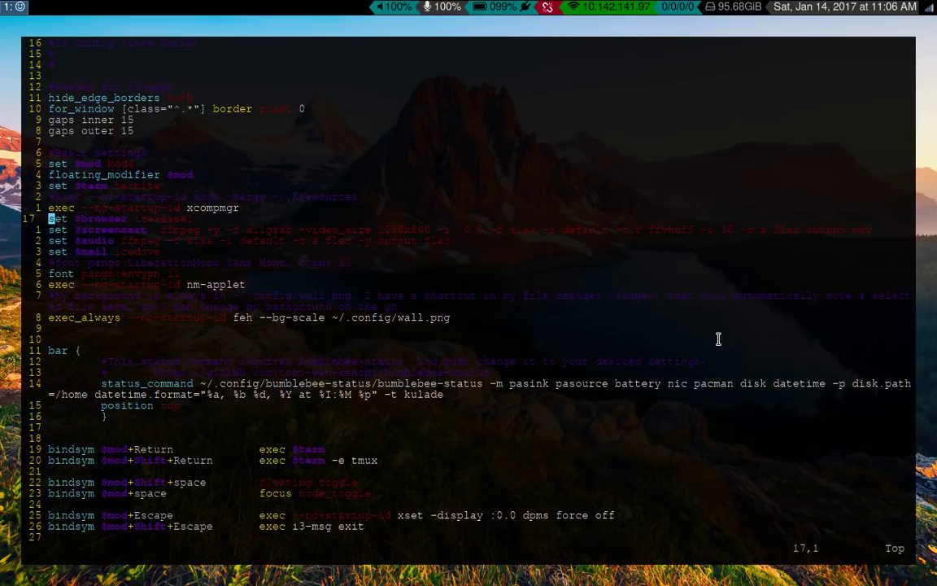
Review the basic settings from the $mod definition through the floating modifier and terminal to the xcompmgr startup line
key(k)
key(k)
key(k)
key(k)
key(k)
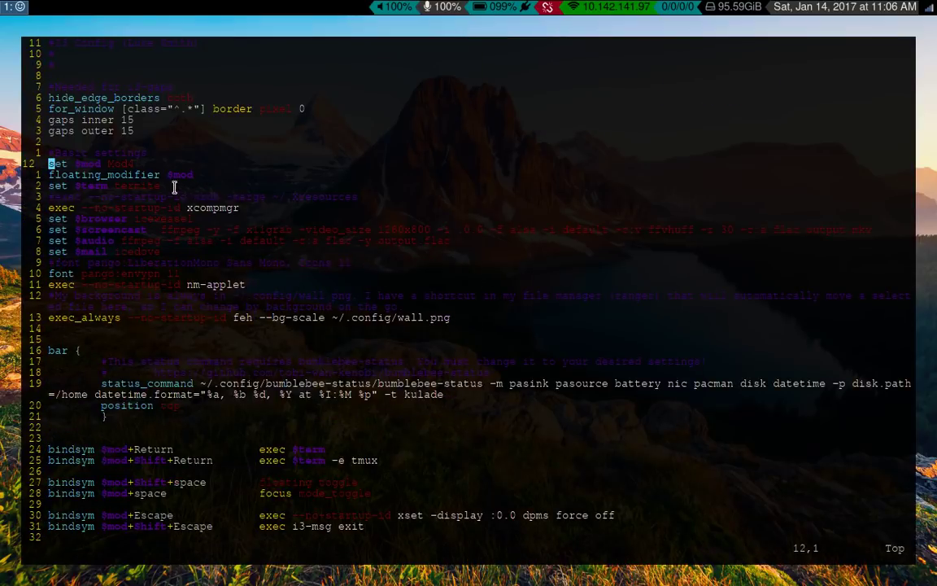
key(j)
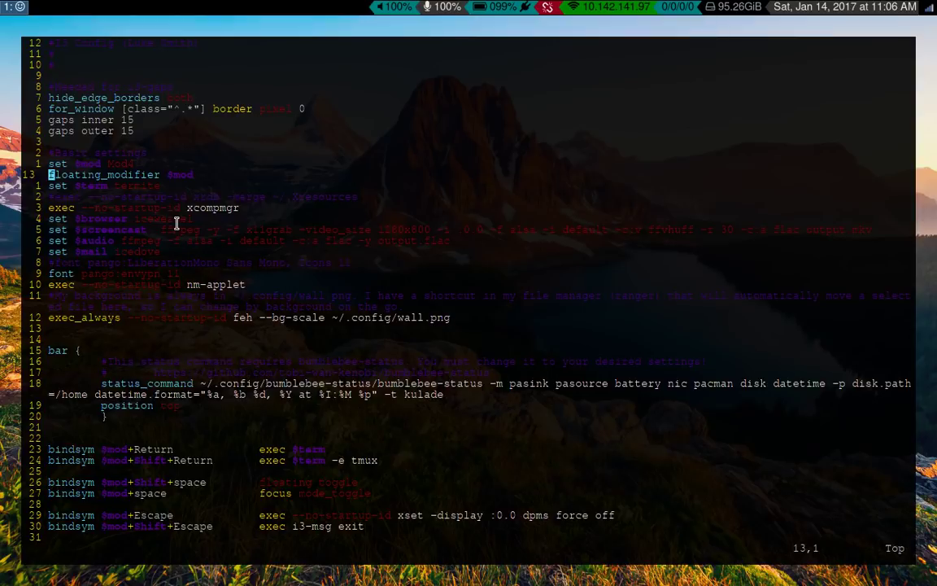
key(j)
key(j)
key(j)
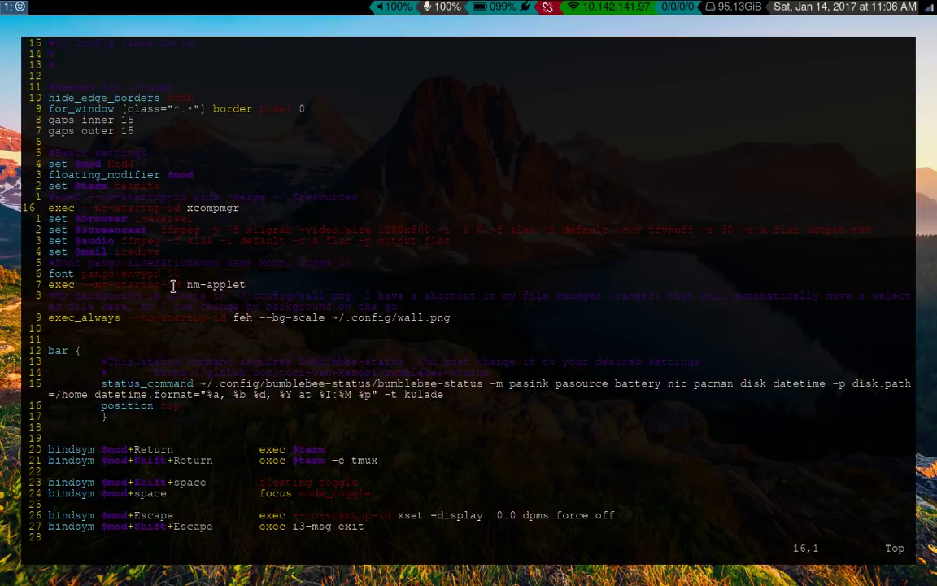
Examine the bar block's status command and the first key bindings around the $mod+Escape line
key(j)
key(j)
key(j)
key(j)
key(j)
key(j)
key(j)
key(j)
key(j)
key(j)
key(j)
key(j)
key(j)
key(j)
key(j)
key(j)
key(j)
key(j)
key(j)
key(j)
key(j)
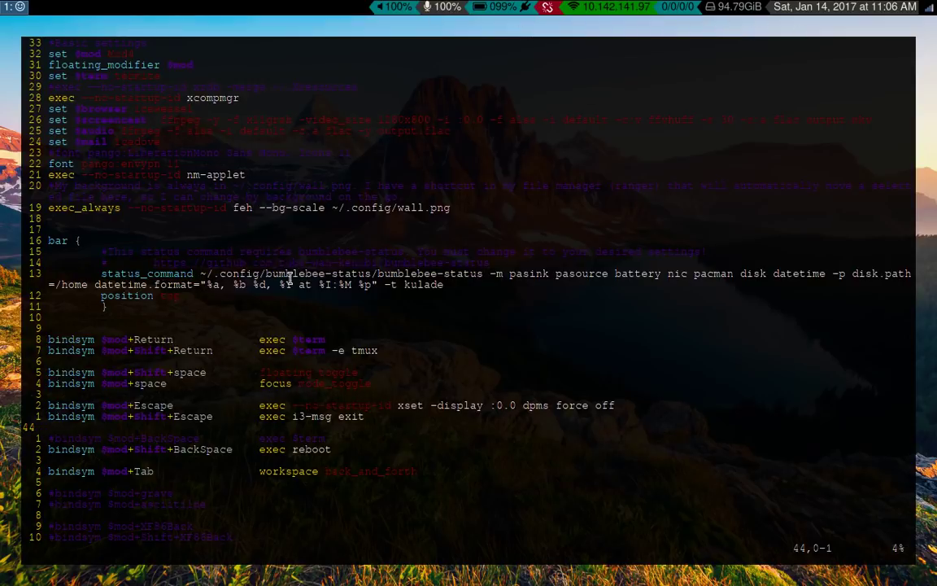
key(k)
key(k)
key(k)
key(k)
key(k)
key(k)
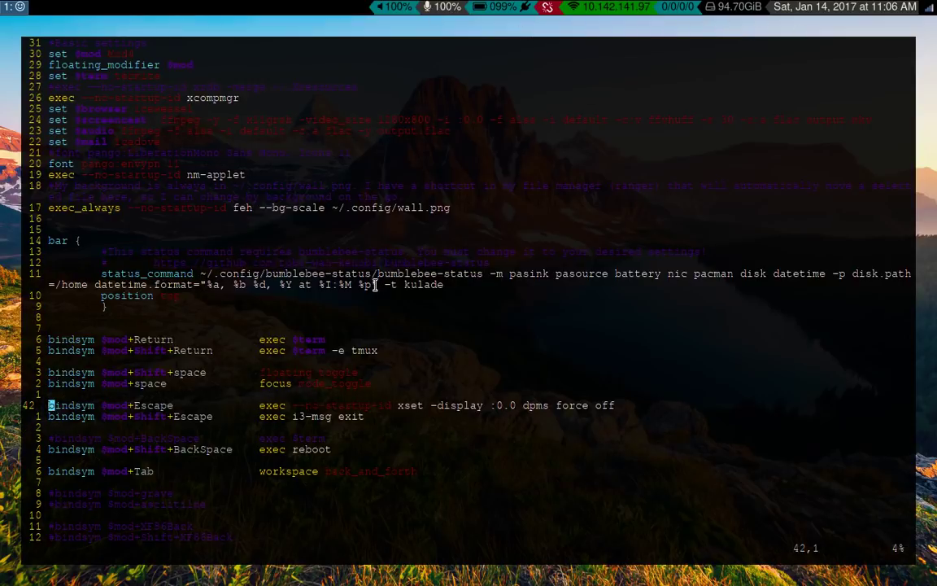
Return to the bar block and examine its status_command line, position setting and closing brace
key(k)
key(k)
key(k)
key(k)
key(k)
key(k)
key(k)
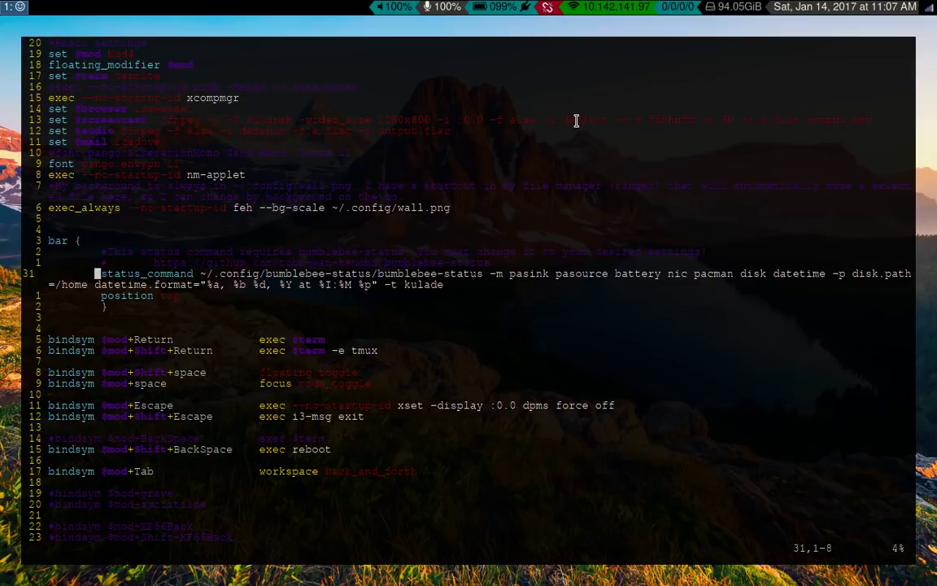
key(shift+v)
key(Escape)
key(j)
key(j)
key(j)
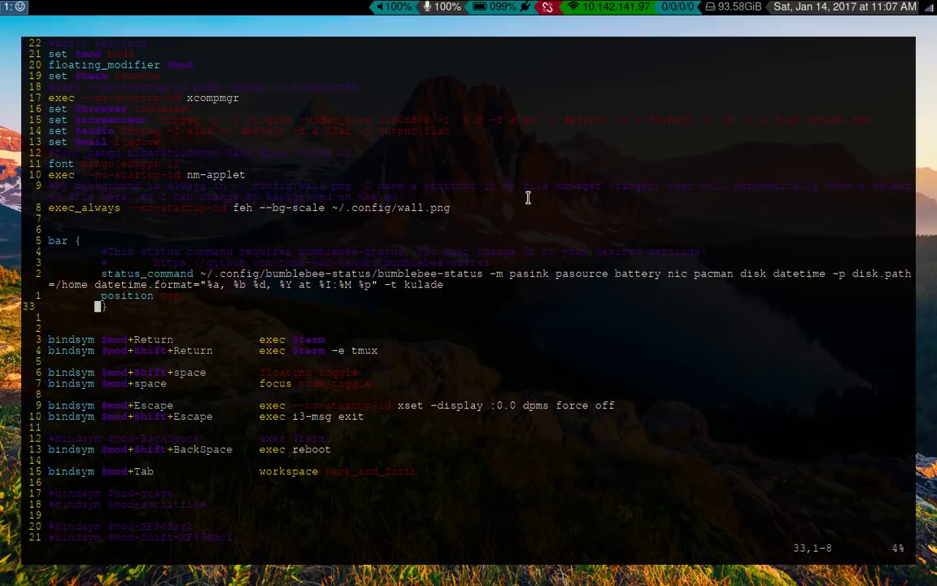
key(k)
key(k)
key(k)
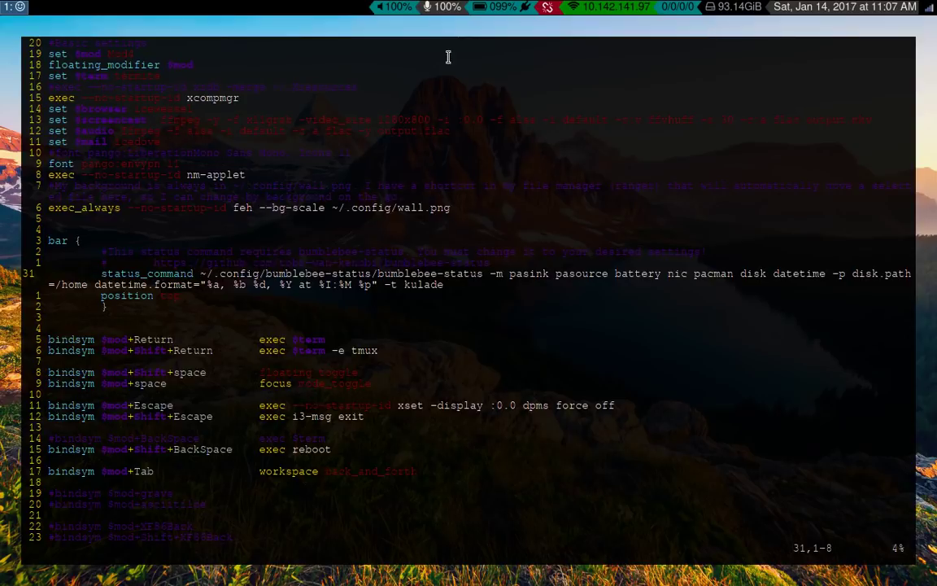
Look through the first key bindings, from $mod+Return past $mod+Escape and $mod+Tab to the commented $mod+XF86Back lines
key(j)
key(j)
key(j)
key(j)
key(j)
key(j)
key(j)
key(j)
key(j)
key(j)
key(j)
key(j)
key(j)
key(j)
key(j)
key(j)
key(j)
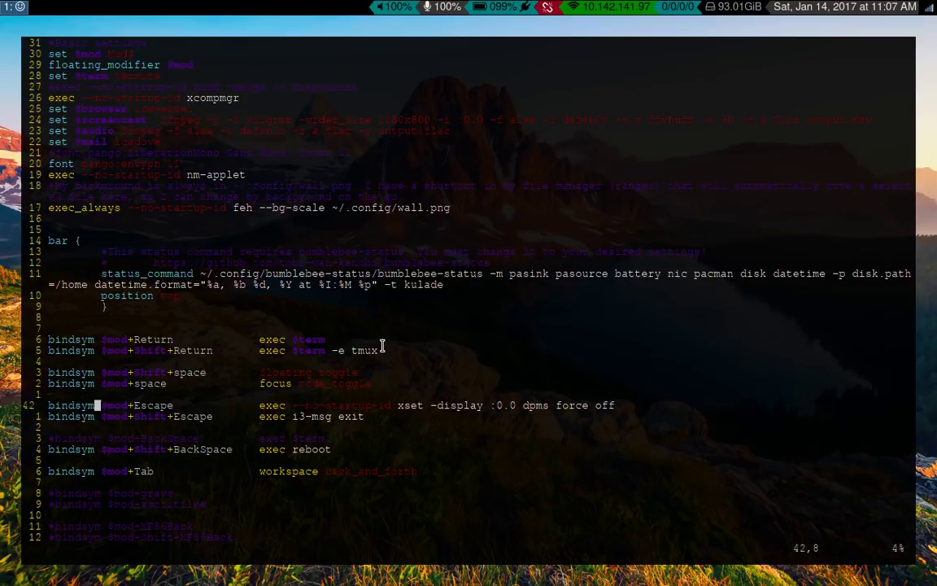
key(j)
key(j)
key(j)
key(j)
key(j)
key(j)
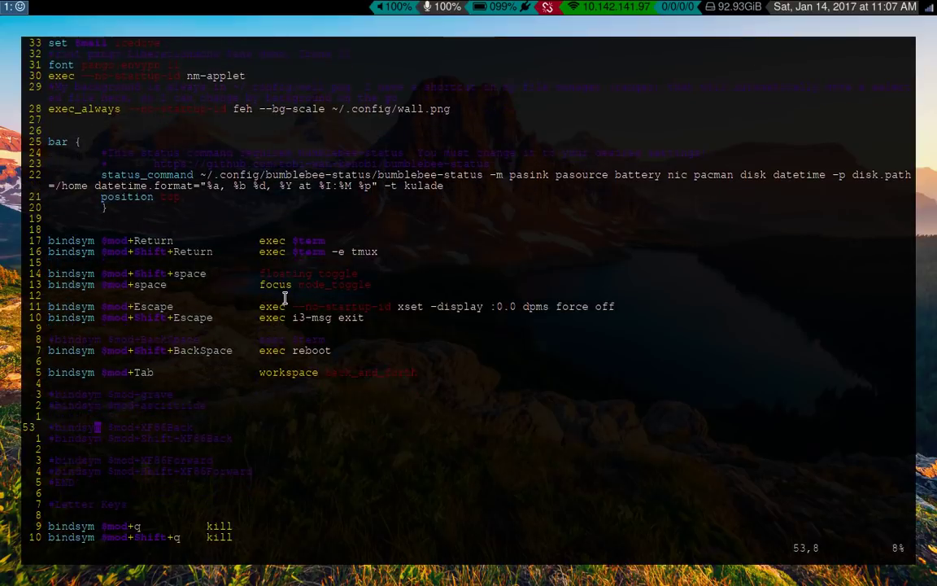
Demonstrate the terminal bindings by opening and closing a plain terminal and a tmux terminal
key(super+Return)
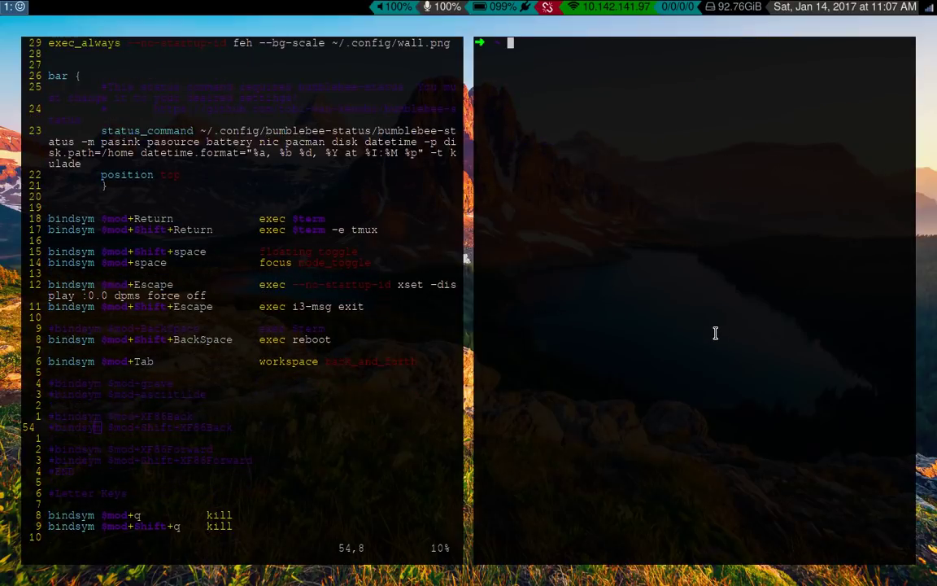
key(super+q)
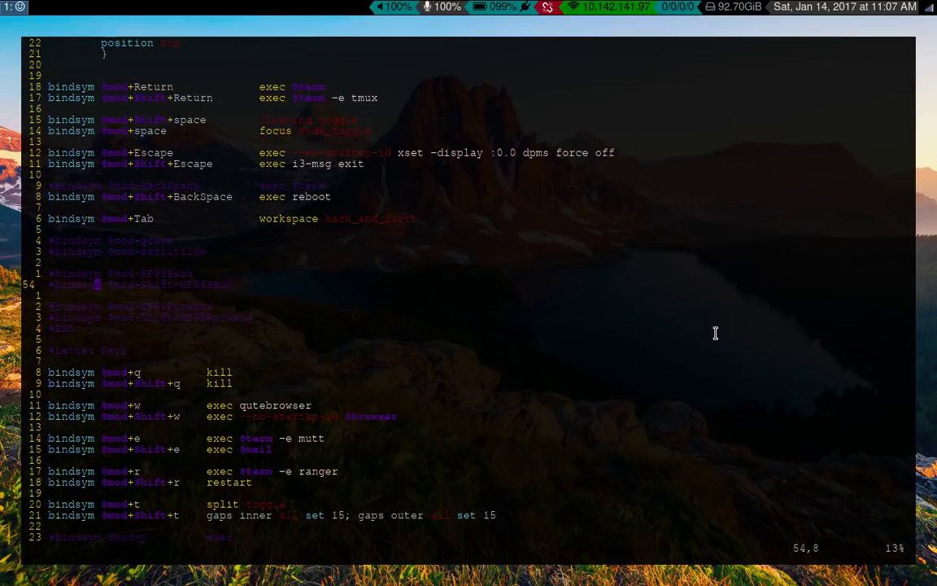
key(super+shift+Return)
key(super+q)
Look at the bindings around $mod+Tab and read through the letter-key bindings down to the $mod+Shift+p line
key(k)
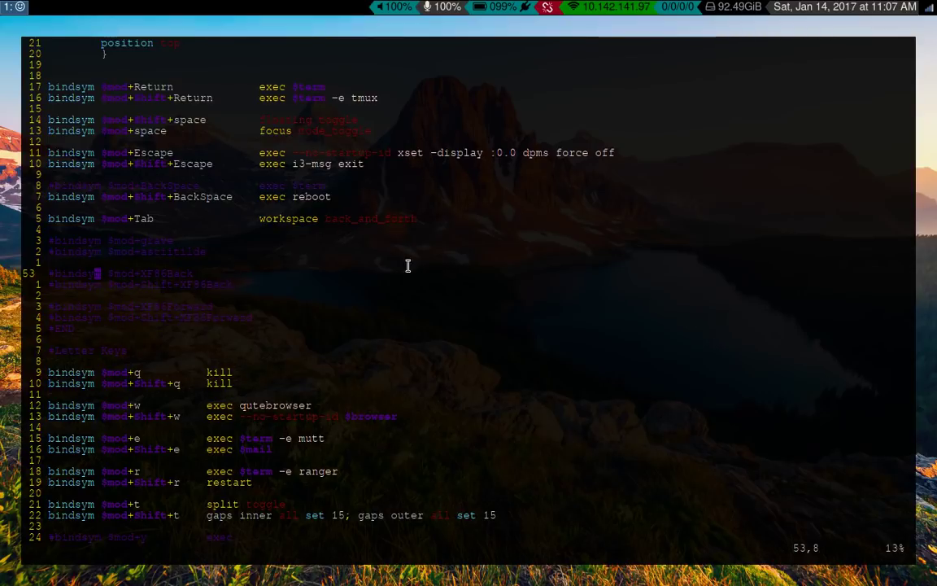
key(braceleft)
key(braceleft)
key(braceleft)
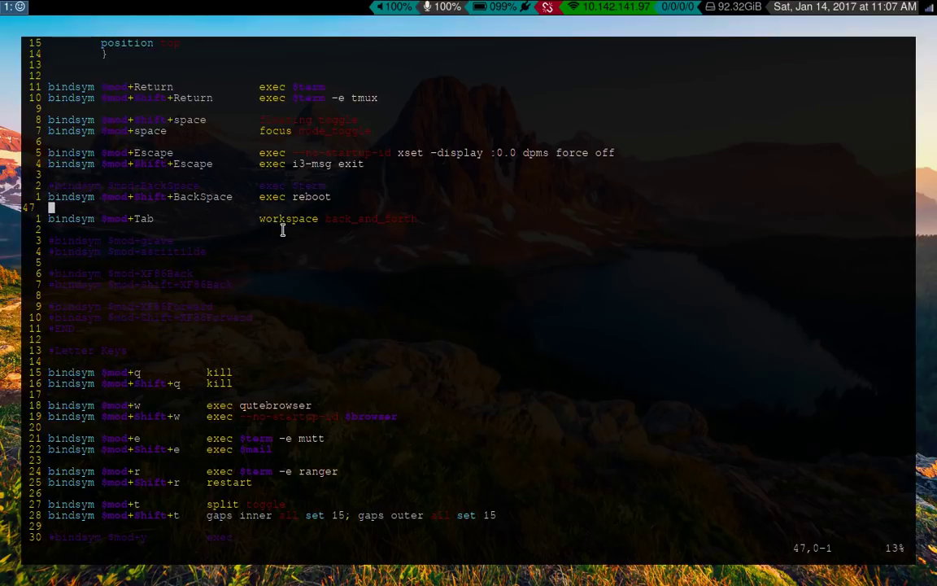
key(ctrl+d)
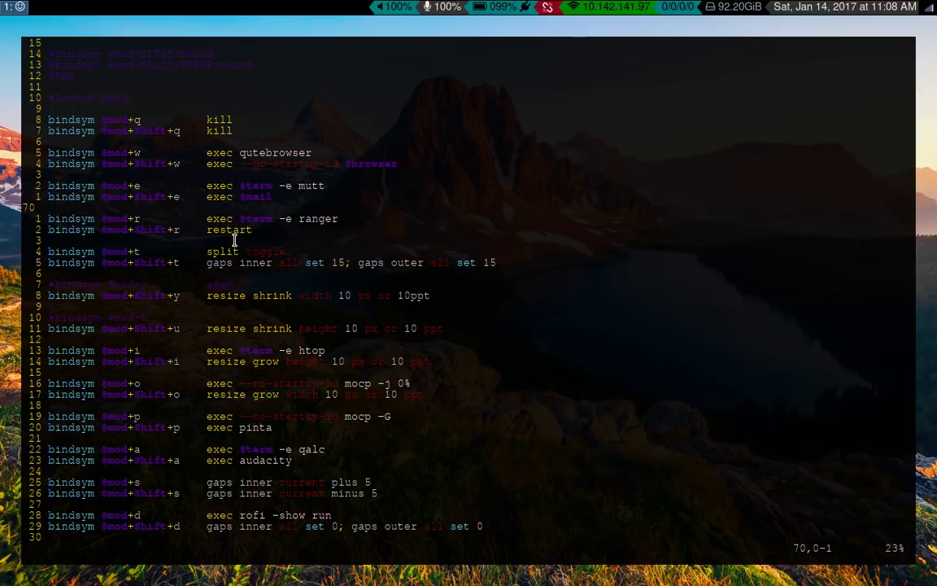
key(j)
key(j)
key(j)
key(j)
key(j)
key(j)
key(j)
key(j)
key(j)
key(j)
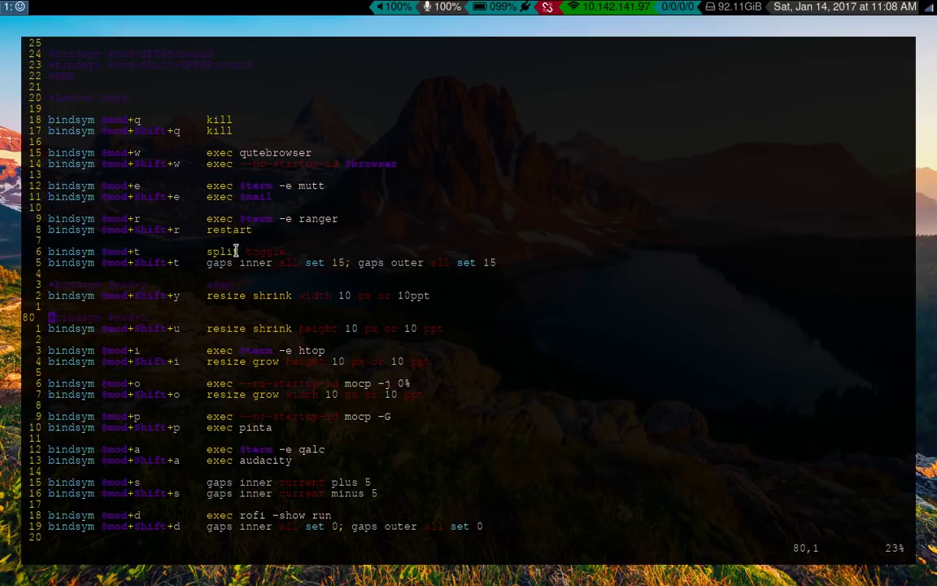
key(j)
key(j)
key(j)
key(j)
key(j)
key(j)
key(j)
key(j)
key(j)
key(j)
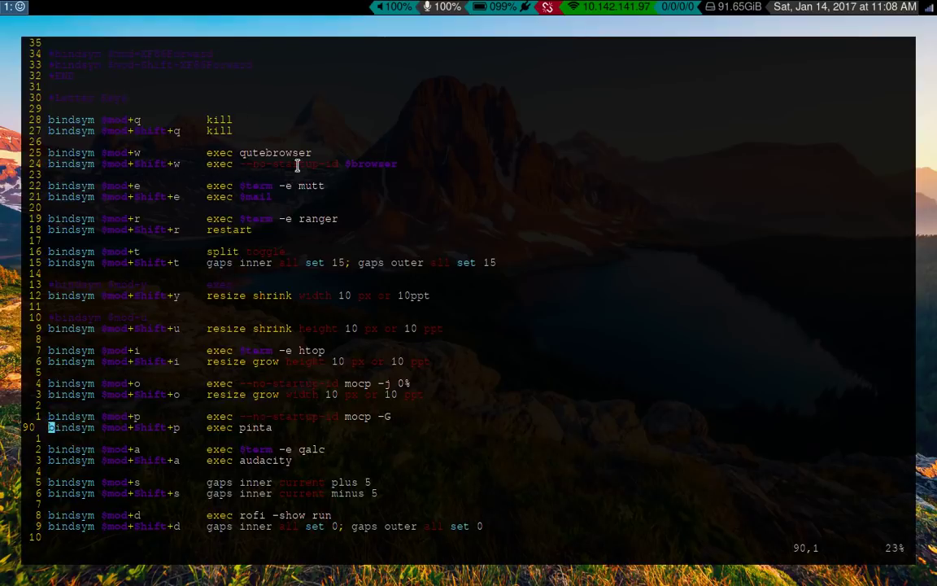
Demonstrate the kill binding by closing the config window, and reopen ~/.config/i3/config
key(super+q)
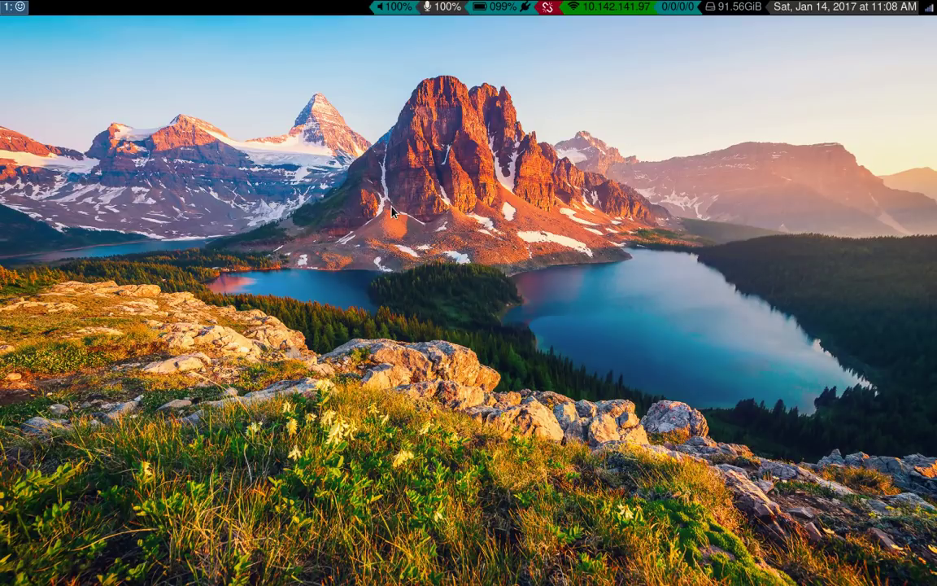
key(super+Return)
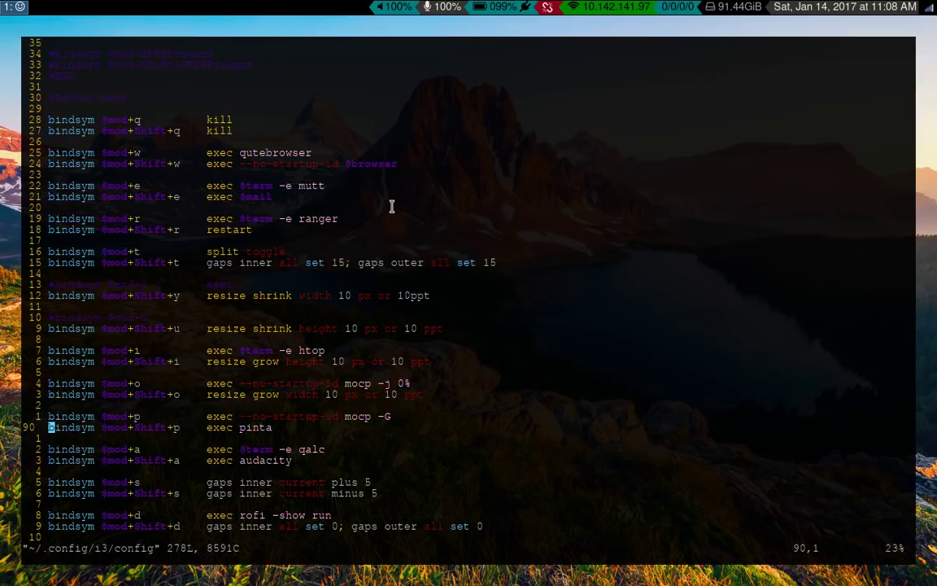
Review the letter-key bindings around the resize lines and on to the inner gap binding at $mod+s
key(k)
key(k)
key(k)
key(k)
key(k)
key(k)
key(k)
key(k)
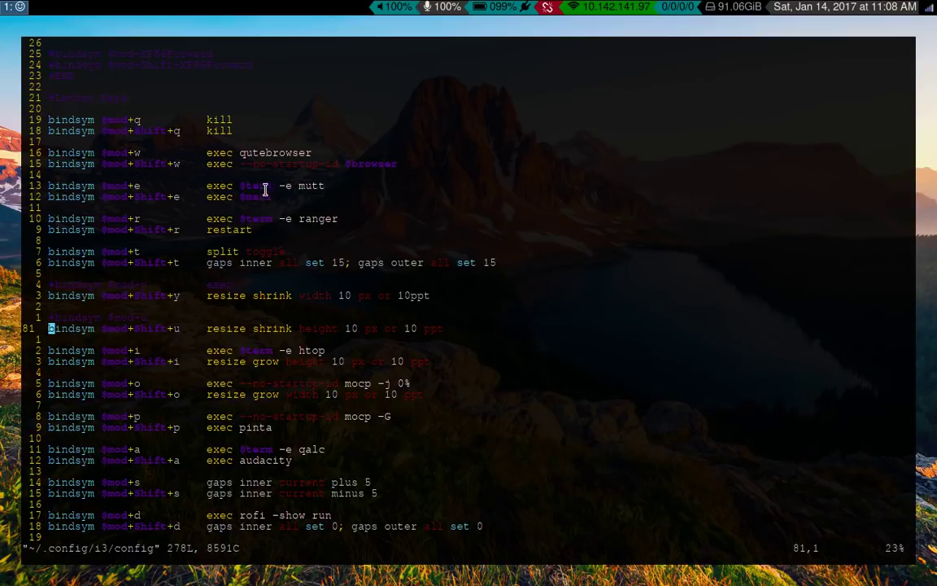
key(j)
key(j)
key(j)
key(j)
key(j)
key(j)
key(j)
key(j)
key(j)
key(j)
key(j)
key(j)
key(j)
key(j)
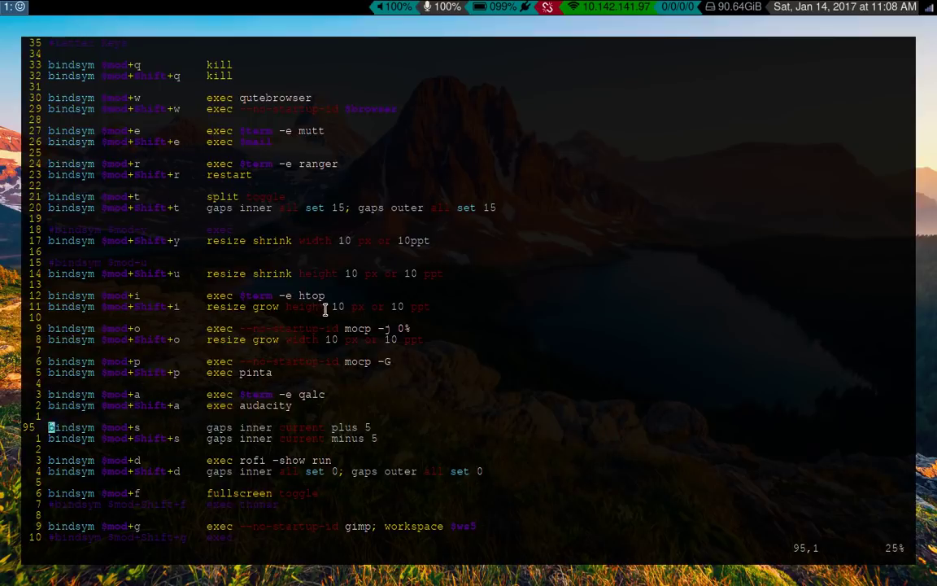
Launch ranger and htop beside the config with their key bindings, and advance the config to line 97
key(super+r)
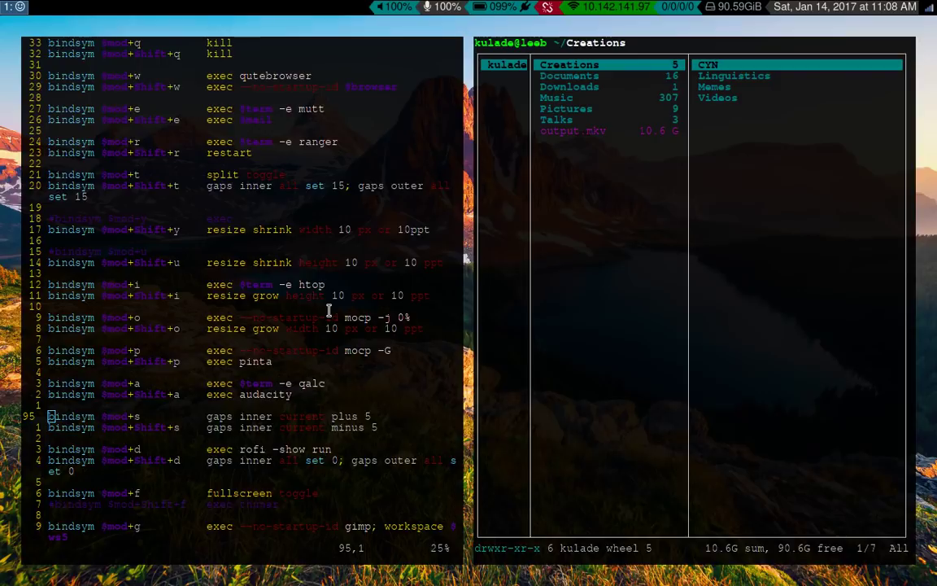
key(super+i)
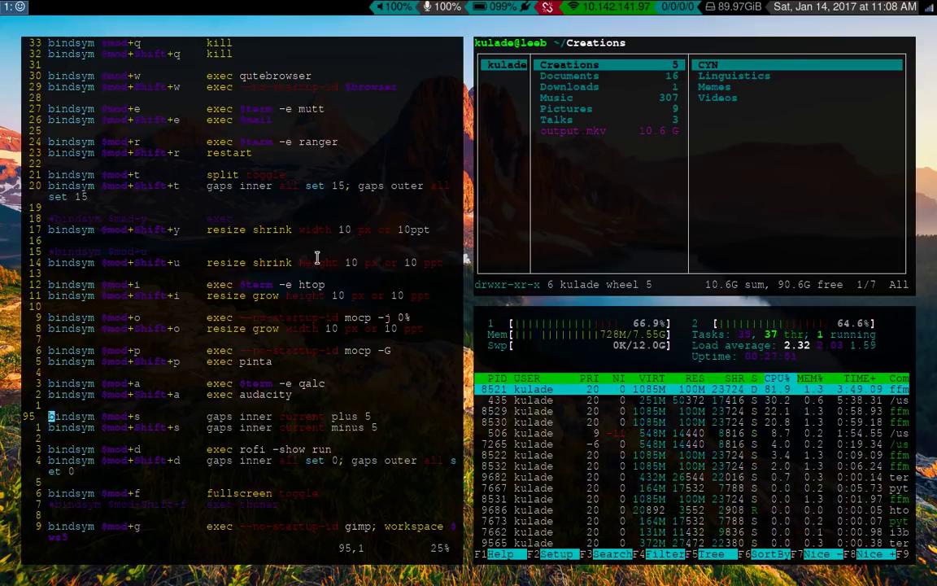
key(j)
key(j)
scroll(240, 246, down, 1)
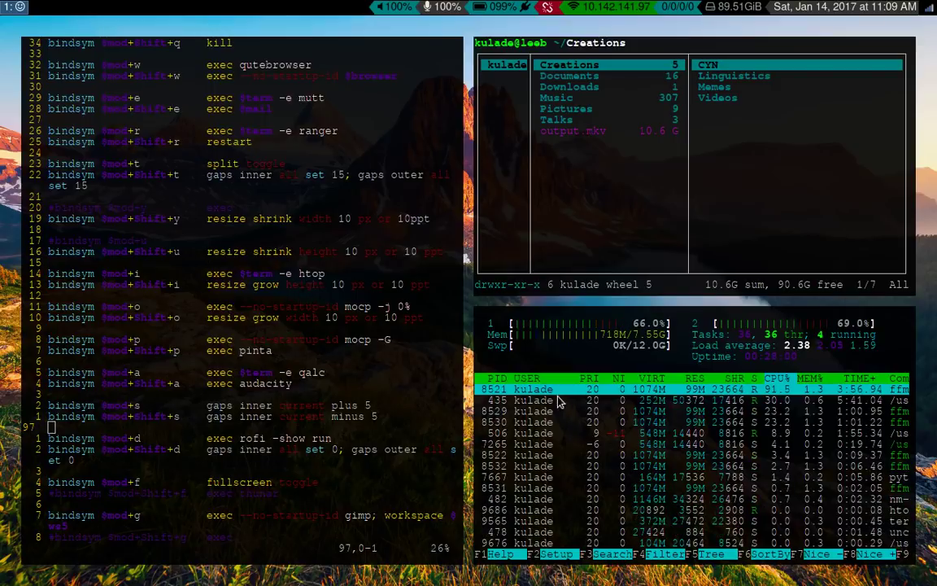
Demonstrate the width resize bindings by repeatedly growing and shrinking the column holding the ranger and htop windows
key(super+shift+y)
key(super+shift+o)
key(super+shift+o)
key(super+shift+o)
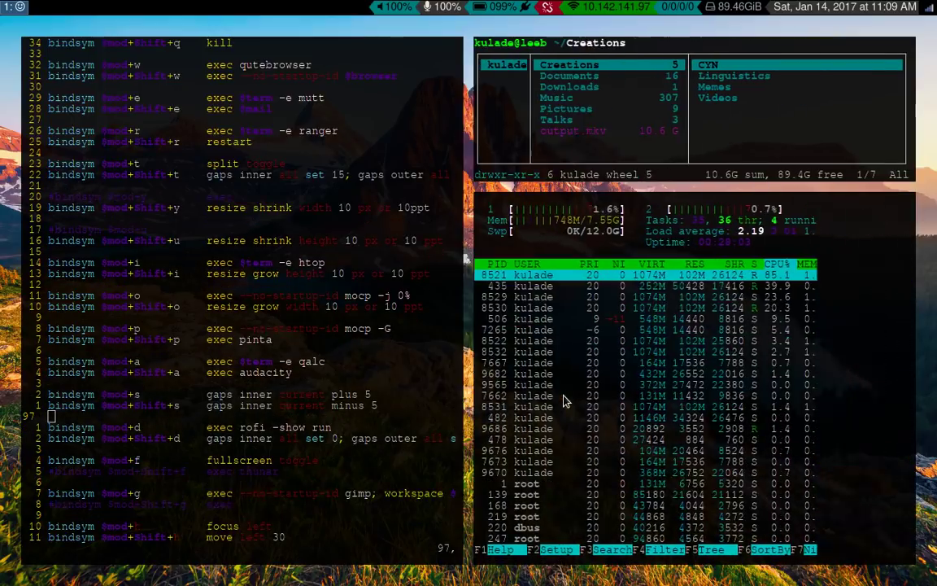
key(super+shift+y)
key(super+shift+y)
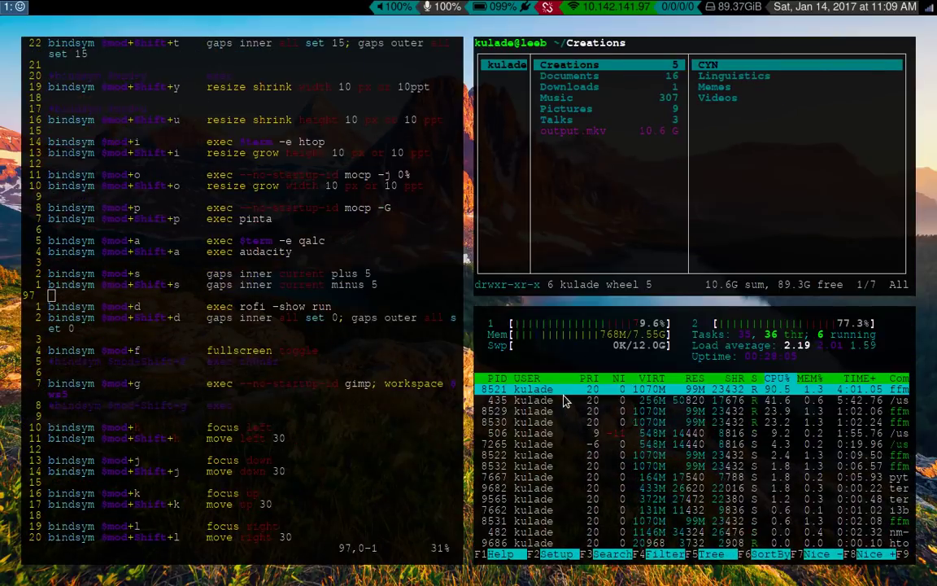
key(super+shift+o)
key(super+shift+o)
key(super+shift+y)
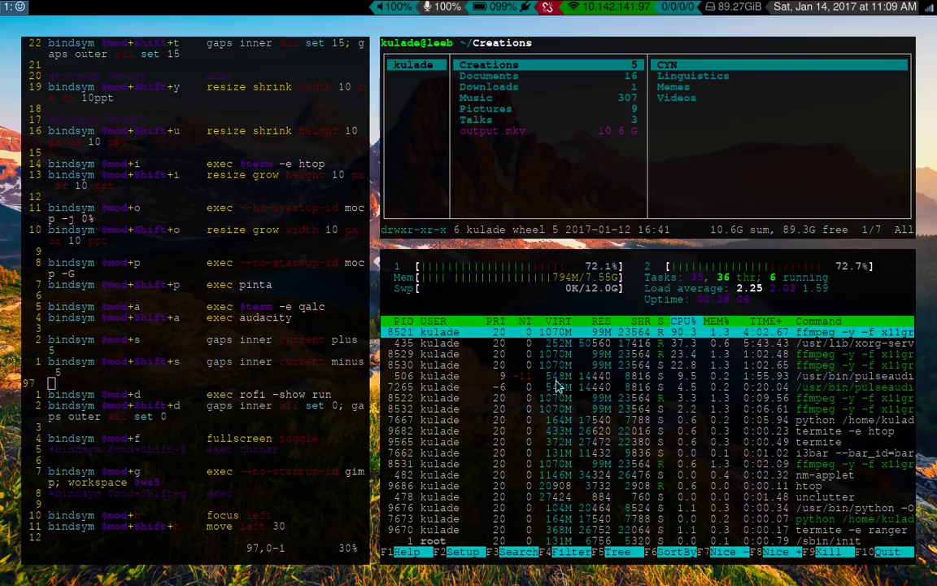
Close the htop and ranger windows and continue in the config to the line above the fullscreen binding
key(super+shift+q)
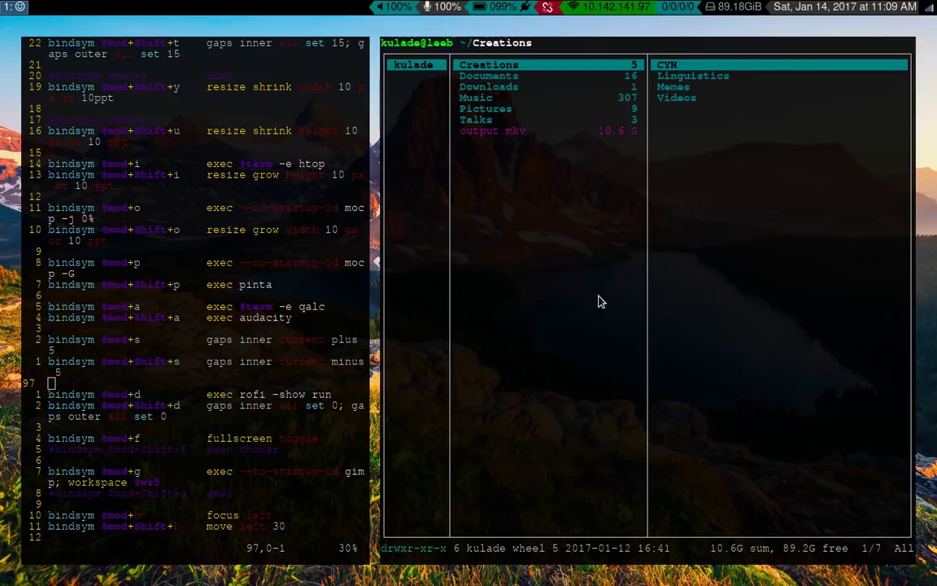
key(super+shift+q)
key(j)
key(j)
key(j)
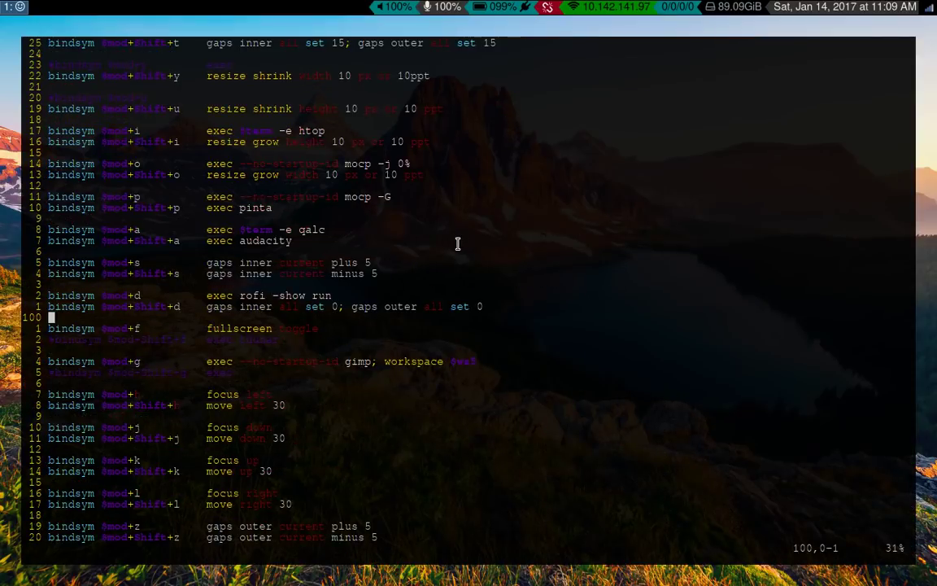
Look through the fullscreen, gimp, focus and move bindings down to the outer gap bindings on $mod+z
key(j)
key(j)
key(j)
key(j)
key(j)
key(j)
key(j)
key(j)
key(j)
key(j)
key(j)
key(j)
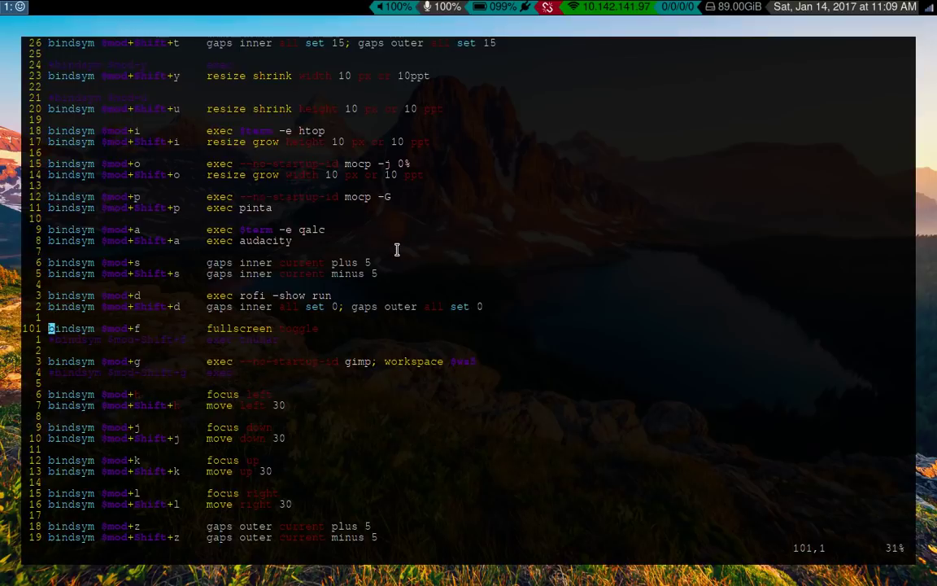
key(j)
key(j)
key(j)
key(j)
key(j)
key(j)
key(j)
key(j)
key(j)
key(j)
key(j)
key(j)
key(j)
key(j)
key(j)
key(j)
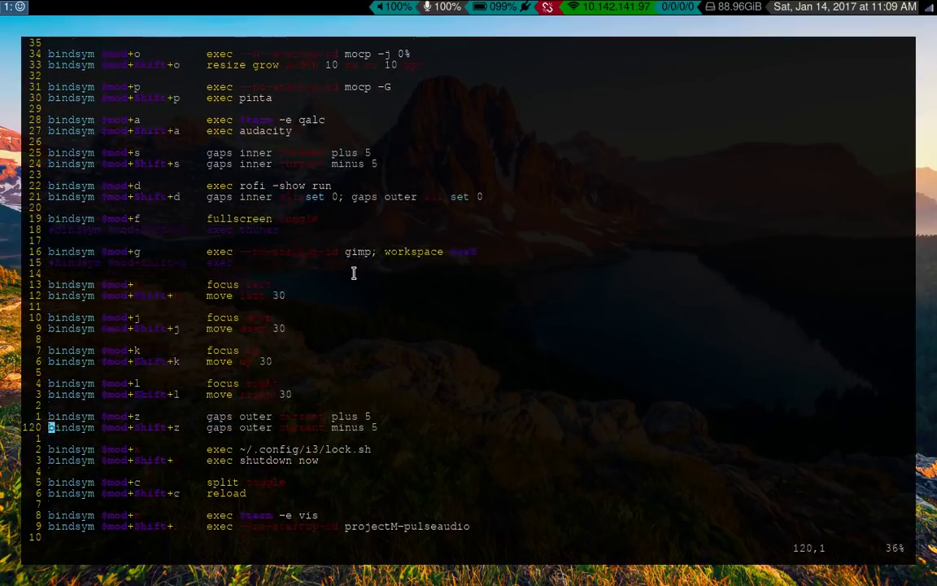
Review the lock, shutdown, split, reload and media bindings down to the start of the Function Buttons section
key(j)
key(j)
key(j)
key(j)
key(j)
key(j)
key(j)
key(j)
key(j)
key(j)
key(j)
key(j)
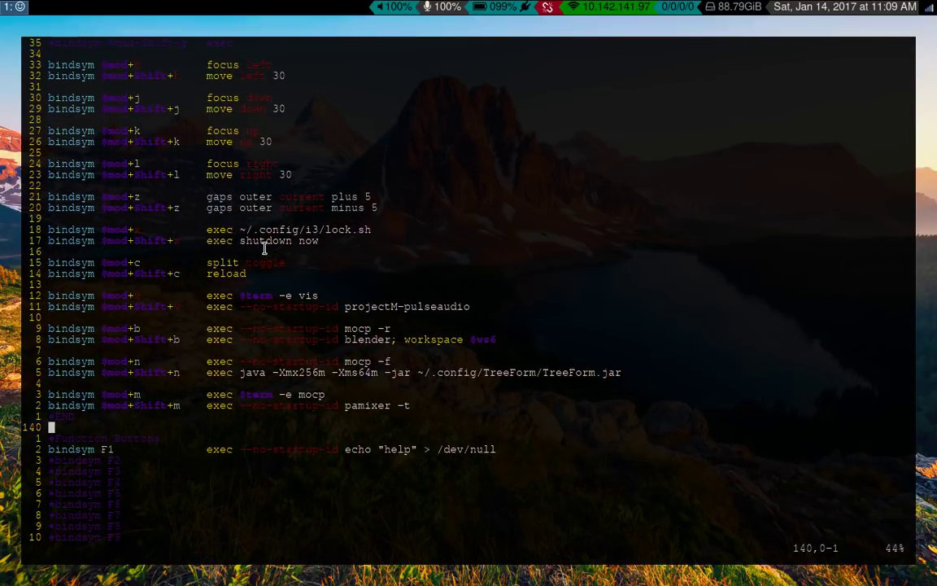
Open .config/i3/lock.sh in vim in a new terminal beside the config and go to its convert command with -paint
key(super+Return)
text(vim .con)
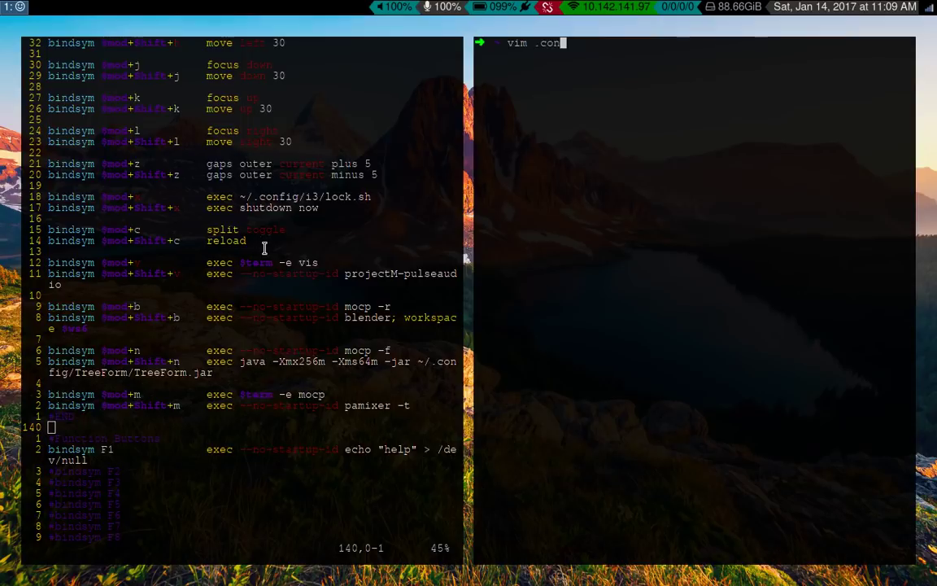
key(Tab)
text(i3/lock.sh)
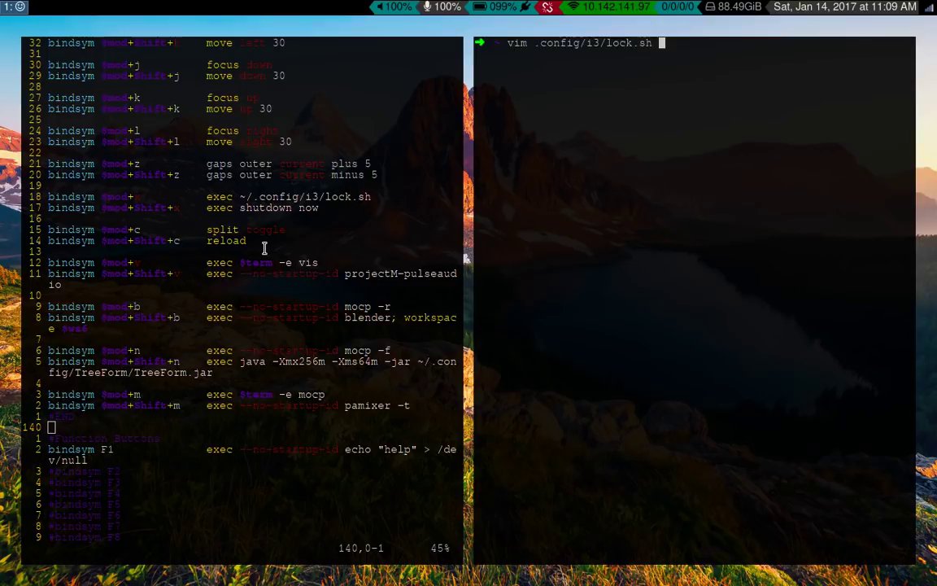
key(Return)
key(k)
key(k)
key(w)
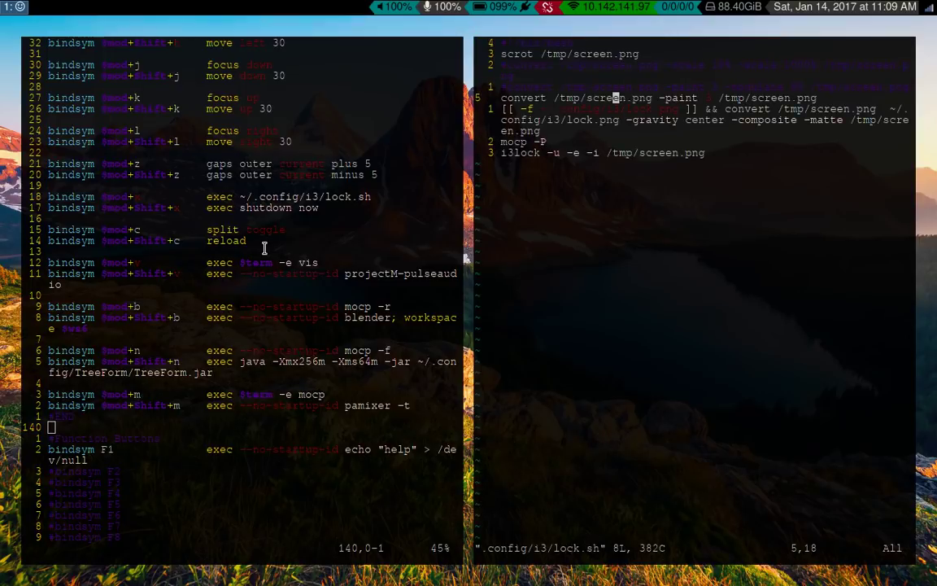
Review the scrot, mocp -P and i3lock lines in lock.sh and return to the convert command with -paint
key(k)
key(w)
key(w)
key(k)
key(k)
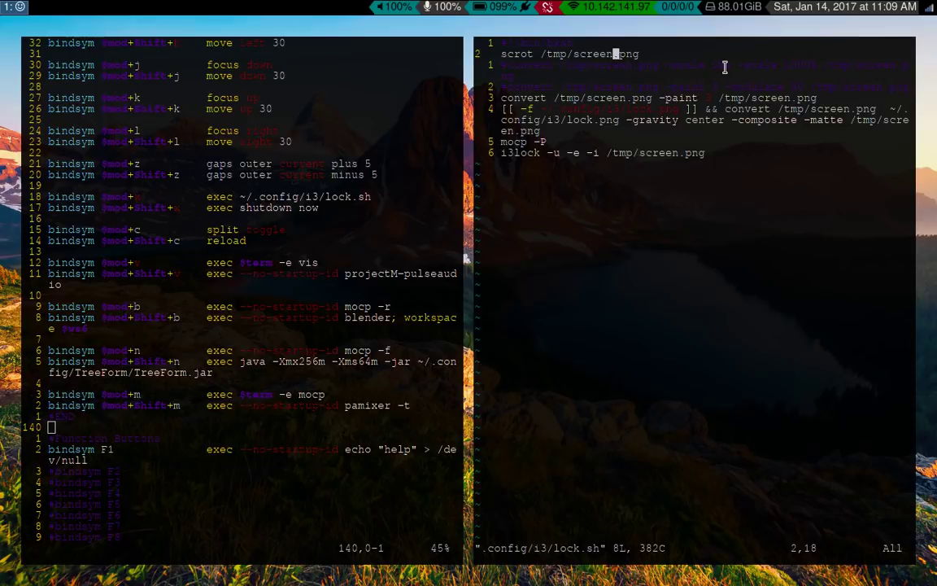
key(j)
key(j)
key(j)
key(j)
key(j)
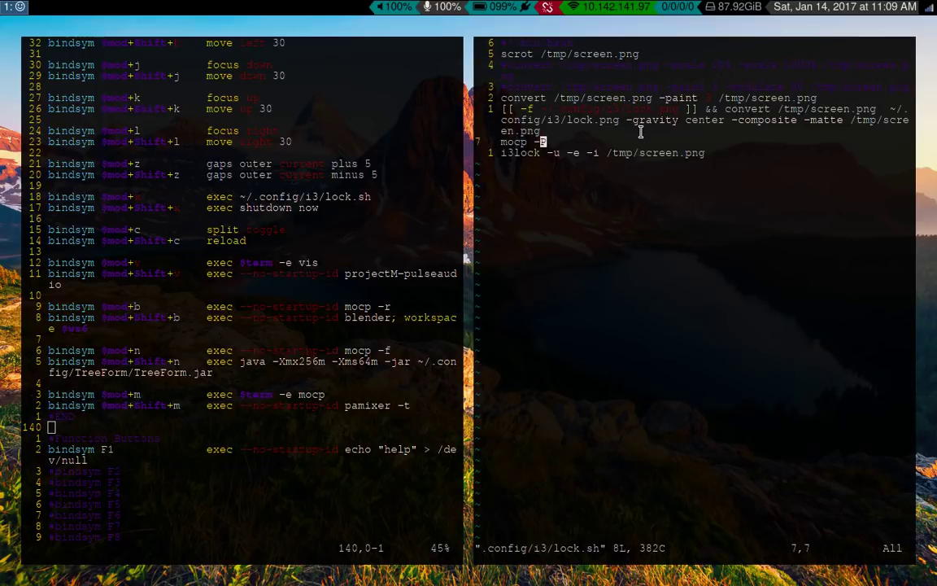
key(j)
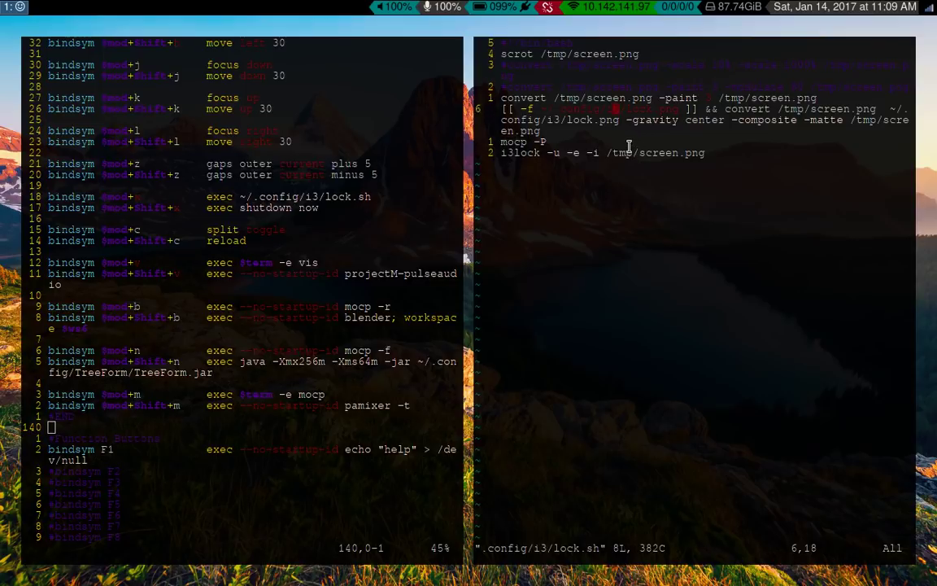
key(k)
key(k)
key(k)
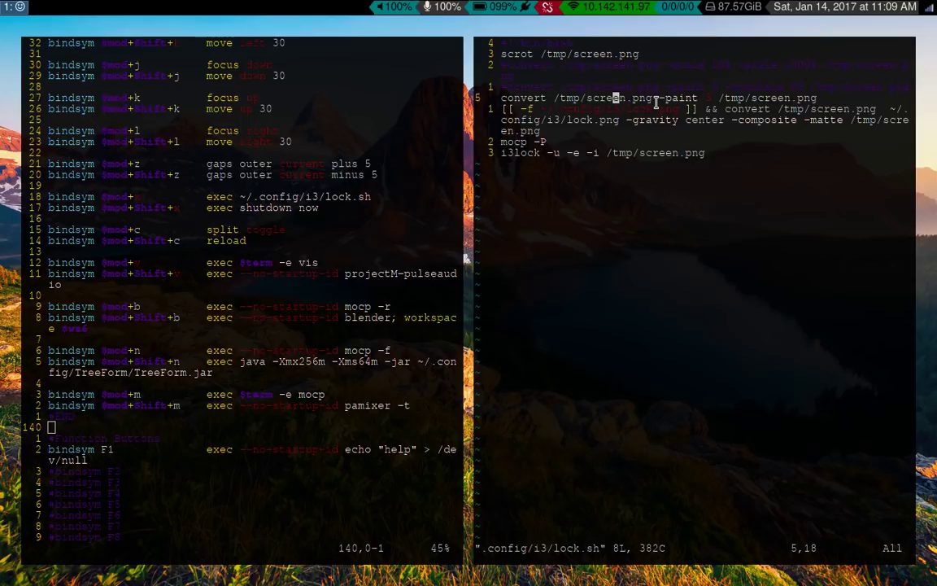
Move along the convert command in lock.sh to its -paint option
key(l)
key(l)
key(l)
key(l)
key(l)
key(l)
key(l)
key(l)
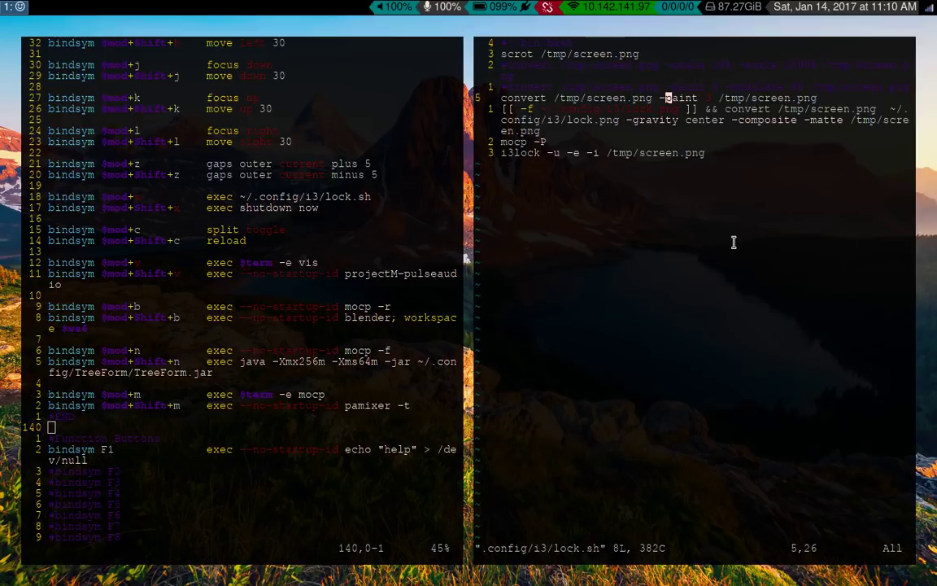
Lock the screen with the lock script and unlock it with the account password
key(super+x)
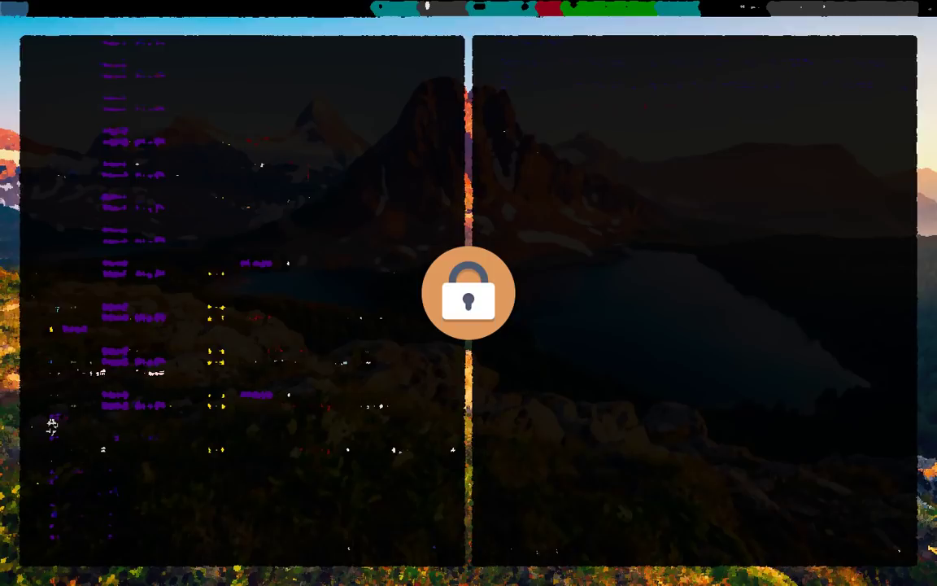
key(Return)
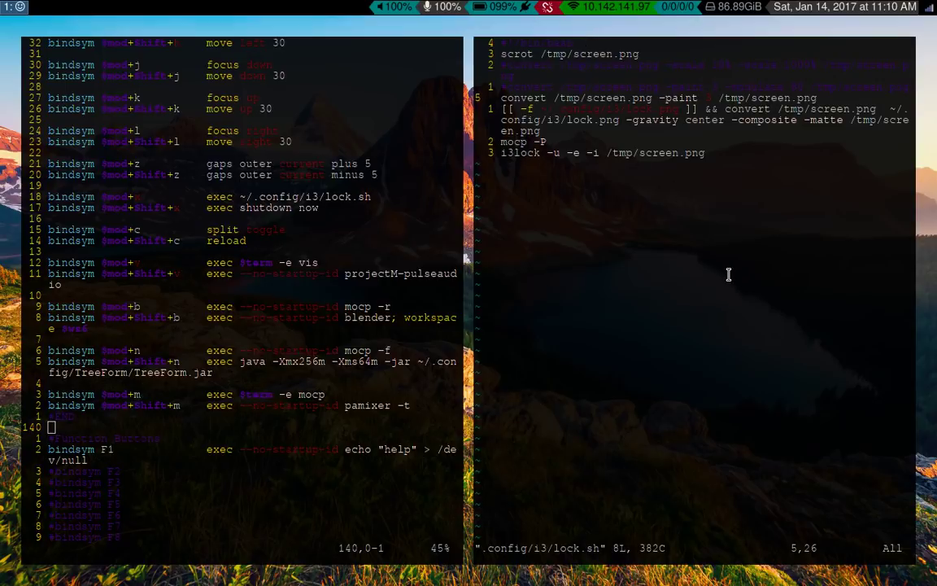
Quit lock.sh without changes and close its terminal
text(:q)
key(Return)
key(ctrl+d)
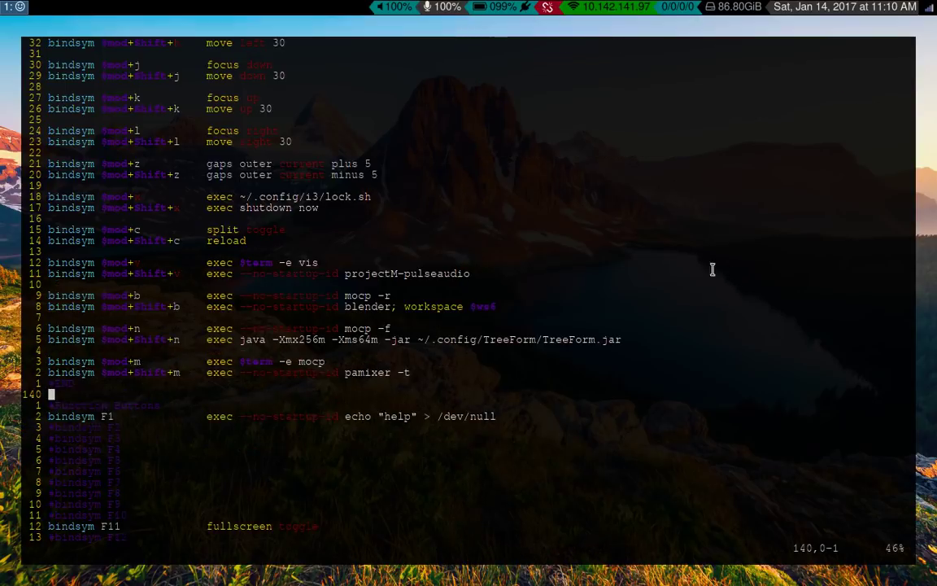
Go back up through the mocp, TreeForm and blender bindings to the projectM-pulseaudio binding
key(k)
key(k)
key(k)
key(k)
key(k)
key(k)
key(k)
key(k)
key(k)
key(k)
key(k)
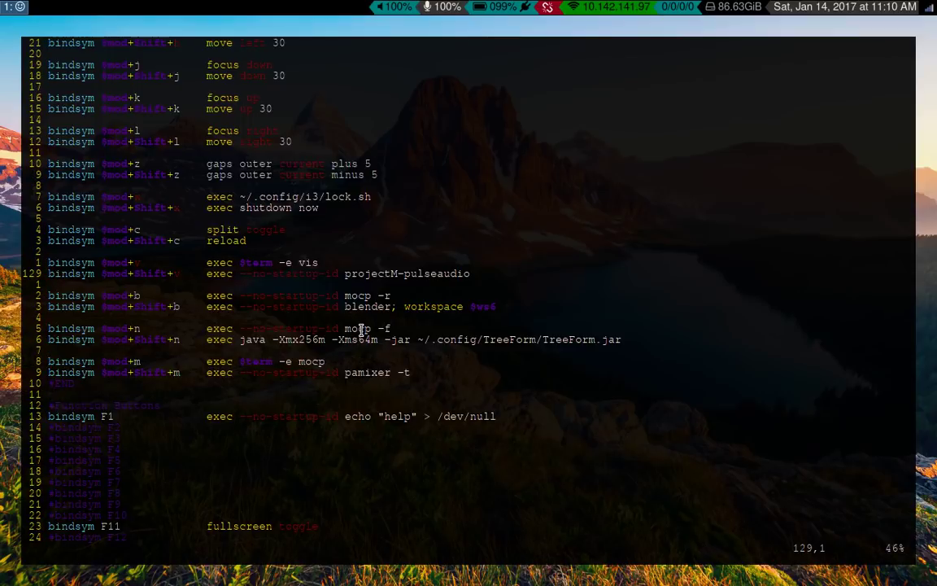
Open the mocp music player beside the config and play the track gg from the Keygen Music folder
key(super+m)
key(Down)
key(Down)
key(Down)
key(Down)
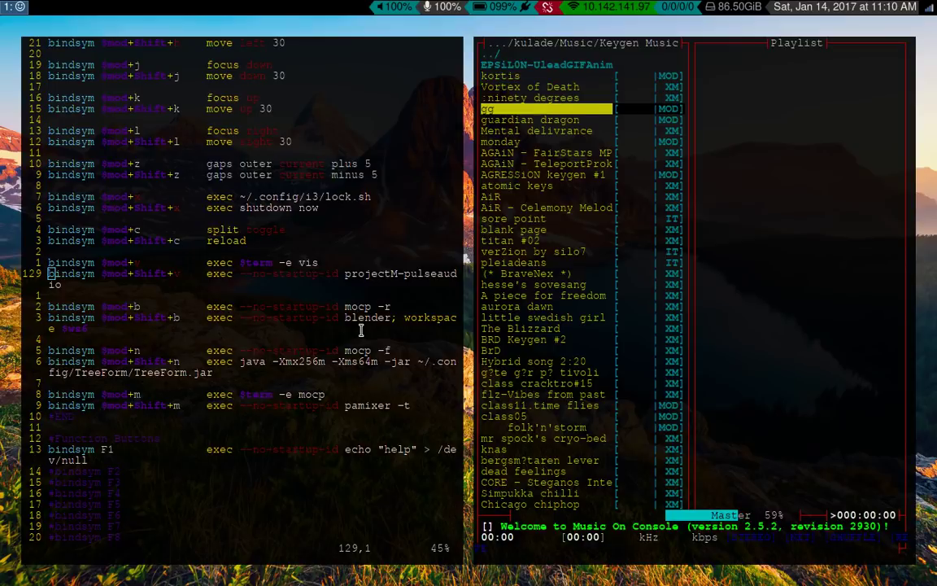
key(Down)
key(Return)
key(Down)
key(Down)
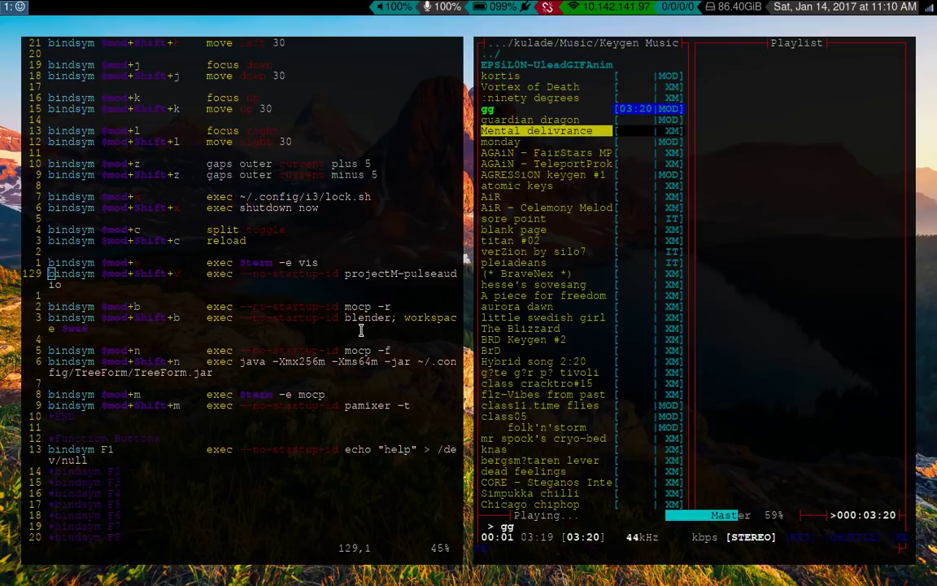
Close the mocp window on workspace 1 and switch to workspace 5
key(super+2)
key(super+1)
key(q)
key(super+5)
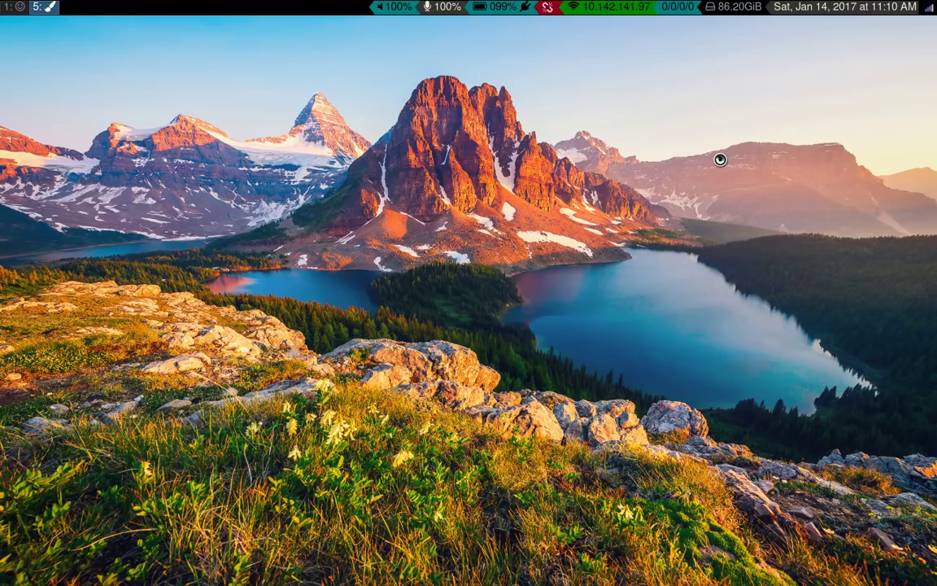
Open a floating terminal on workspace 5 and enter the filler text salkjdfdsaflksadfa without running it
key(super+Return)
key(super+shift+space)
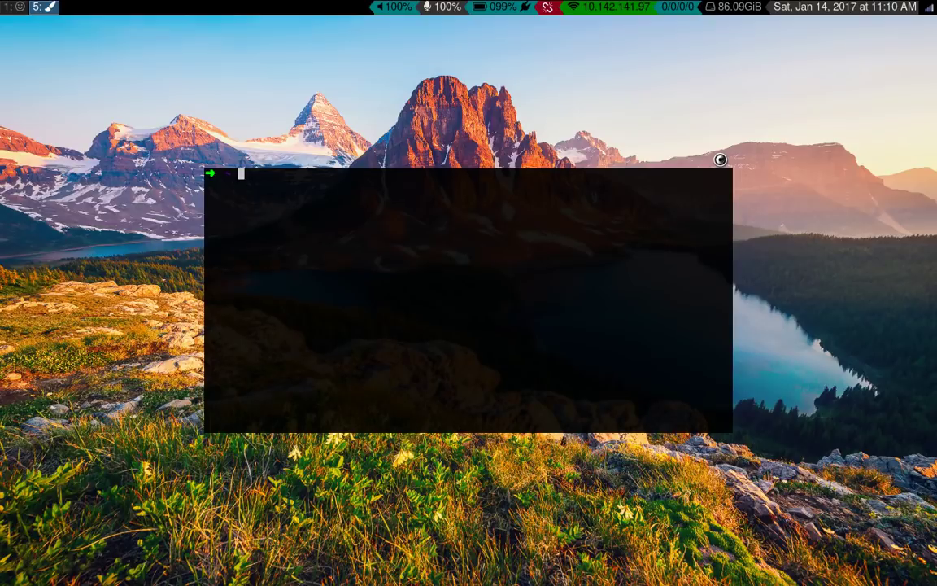
text(salkjdfdsaflksadfa)
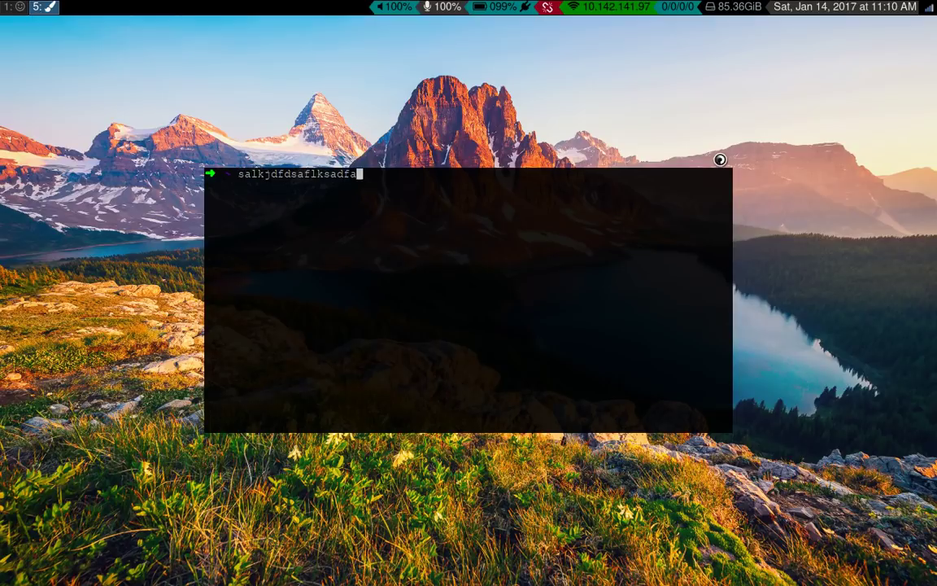
Return to workspace 1, briefly reopen and close mocp, and search the config for "bra" to reach the bracket key bindings
key(super+1)
key(super+m)
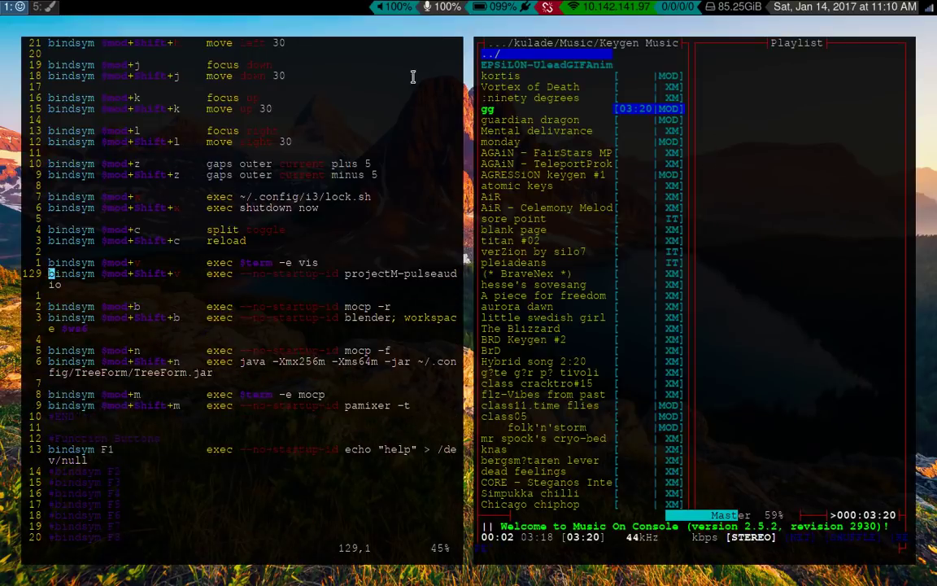
text(q/bra)
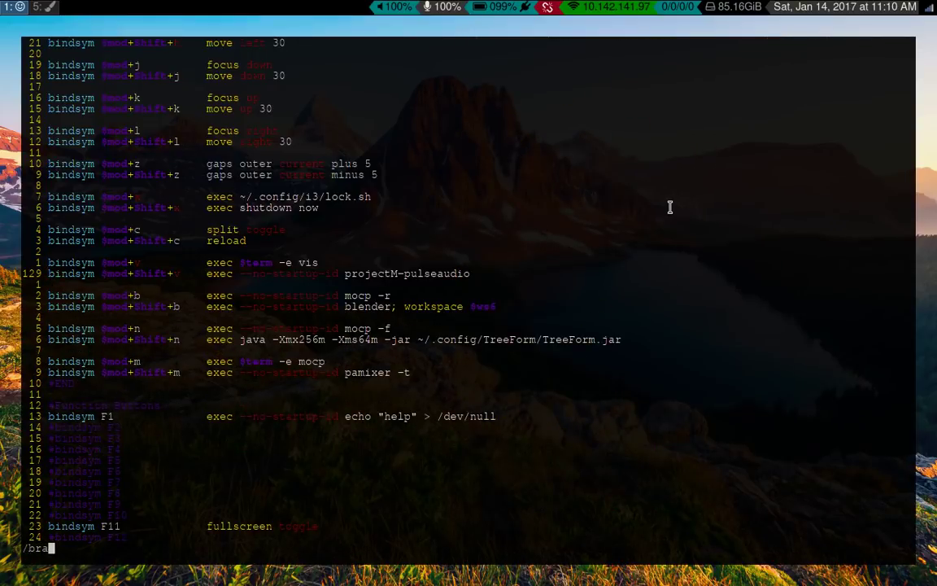
key(Return)
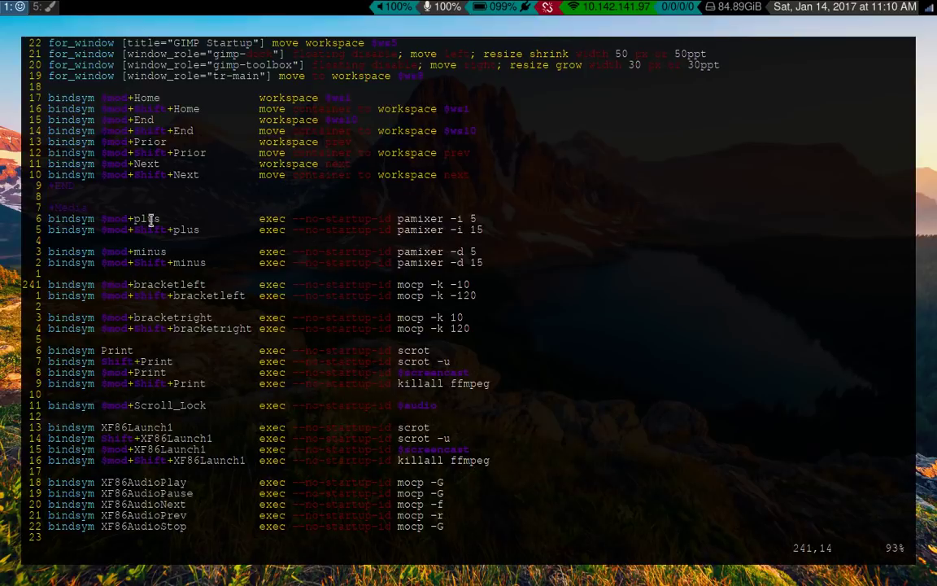
key(j)
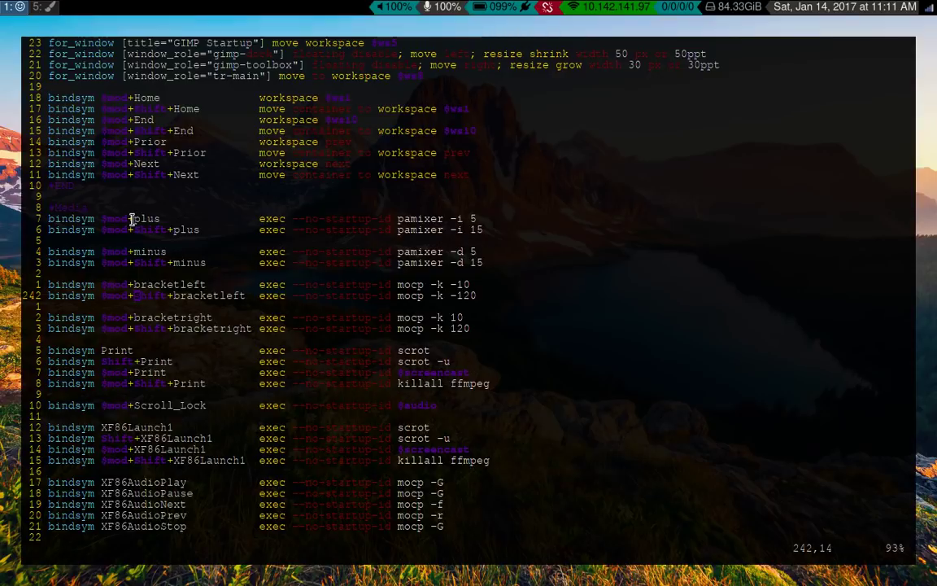
Go back up in the config to the vis binding
key(ctrl+u)
key(ctrl+u)
key(ctrl+u)
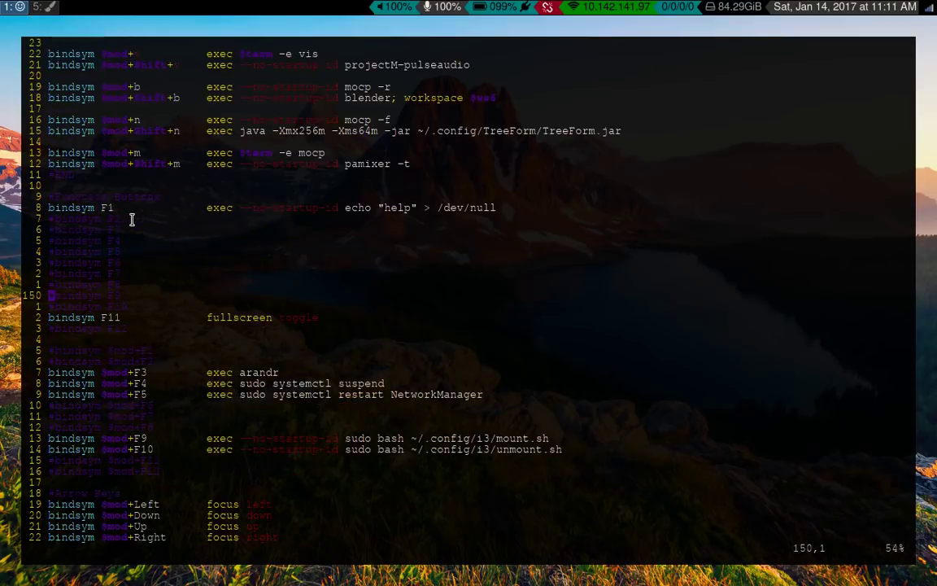
key(ctrl+u)
key(j)
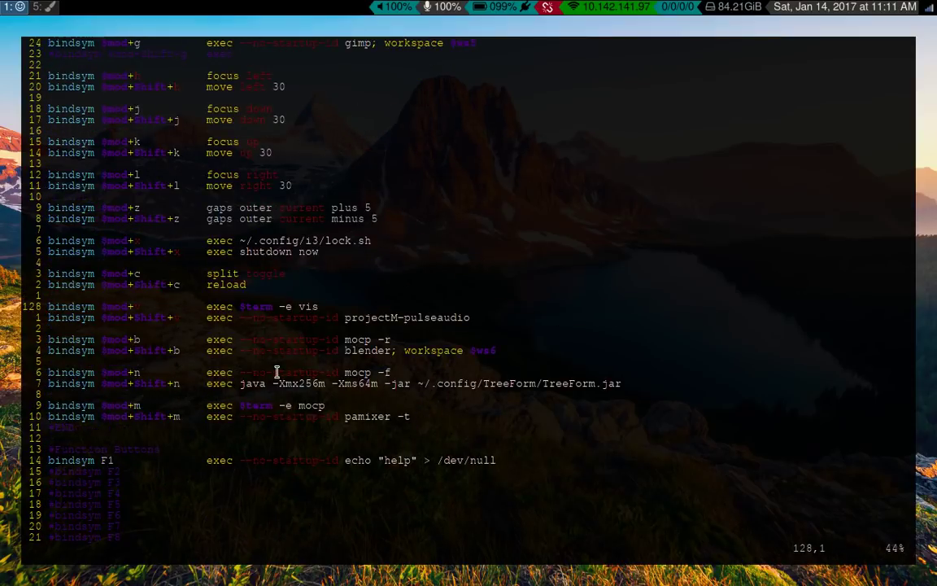
Look through the vis, mocp and Function Buttons bindings down to the commented $mod+F1 line
key(j)
key(j)
key(j)
key(j)
key(j)
key(j)
key(j)
key(j)
key(j)
key(j)
key(j)
key(j)
key(j)
key(j)
key(j)
key(j)
key(j)
key(j)
key(j)
key(j)
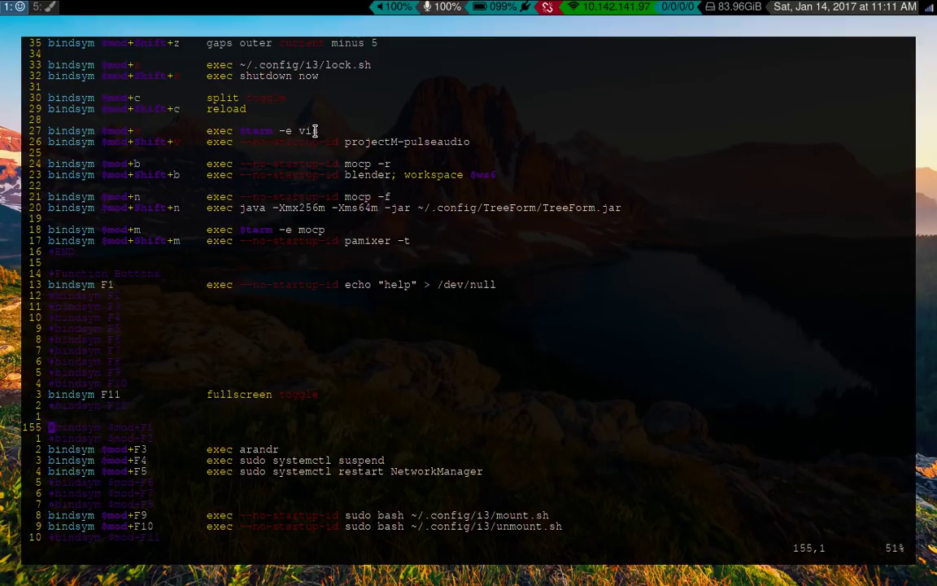
Open mocp in a window beside the config and start the track gg again
key(super+Return)
key(Down)
key(Down)
key(Down)
key(Down)
key(Down)
key(Return)
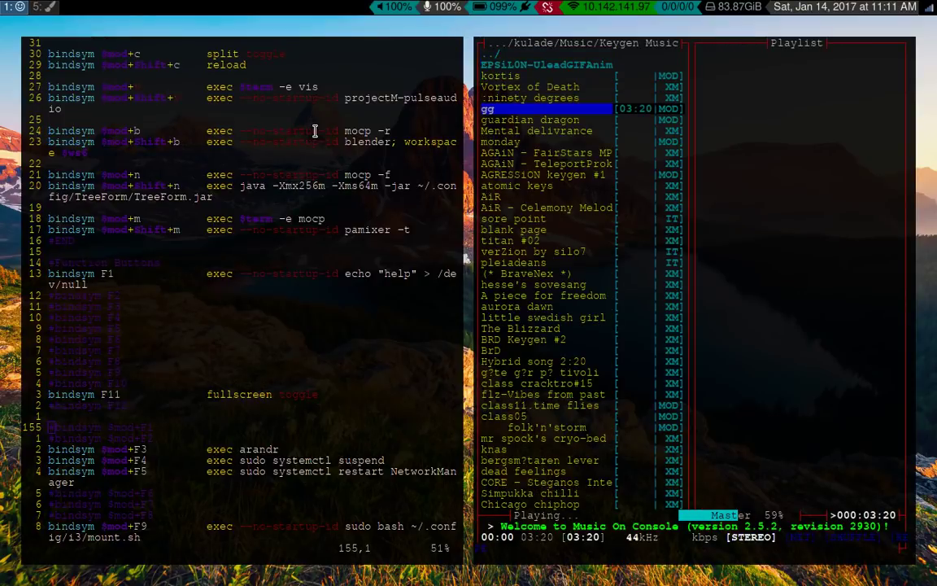
Launch the vis and projectM-pulseaudio visualizers below the mocp player
key(super+v)
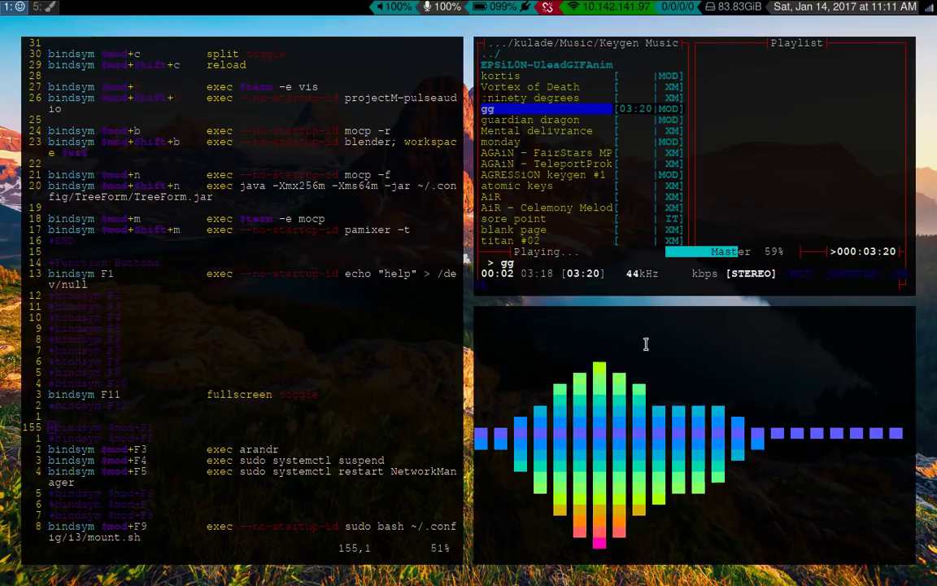
key(super+shift+v)
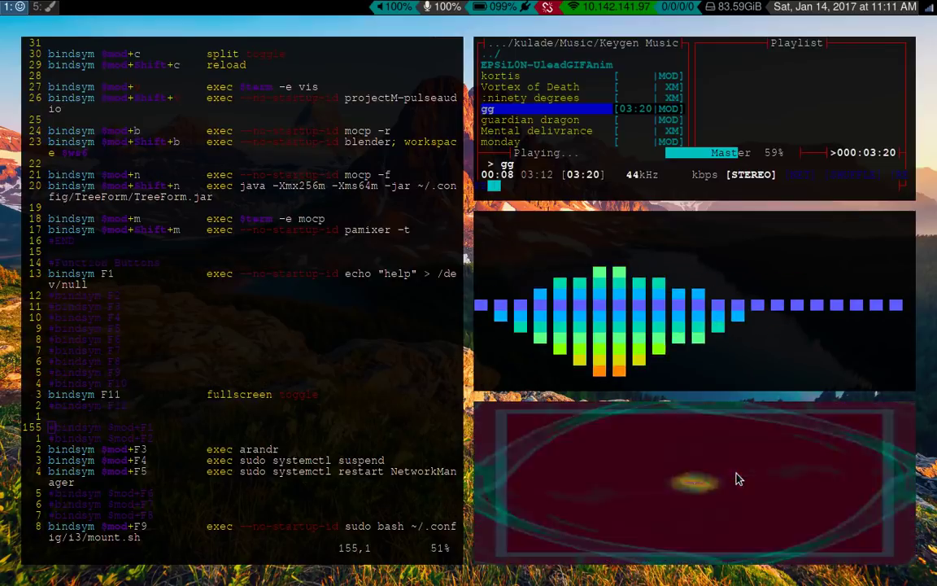
Close the projectM, vis and mocp windows
key(super+shift+q)
key(super+shift+q)
key(super+shift+q)
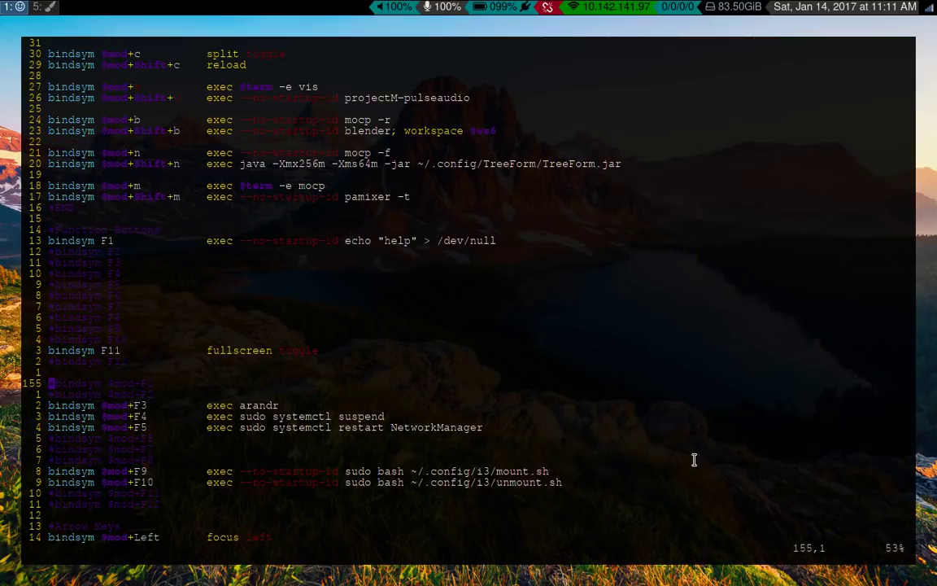
Look through the arandr, suspend and NetworkManager bindings to the $mod+F8 line and return to $mod+F5
key(j)
key(j)
key(j)
key(j)
key(j)
key(j)
key(j)
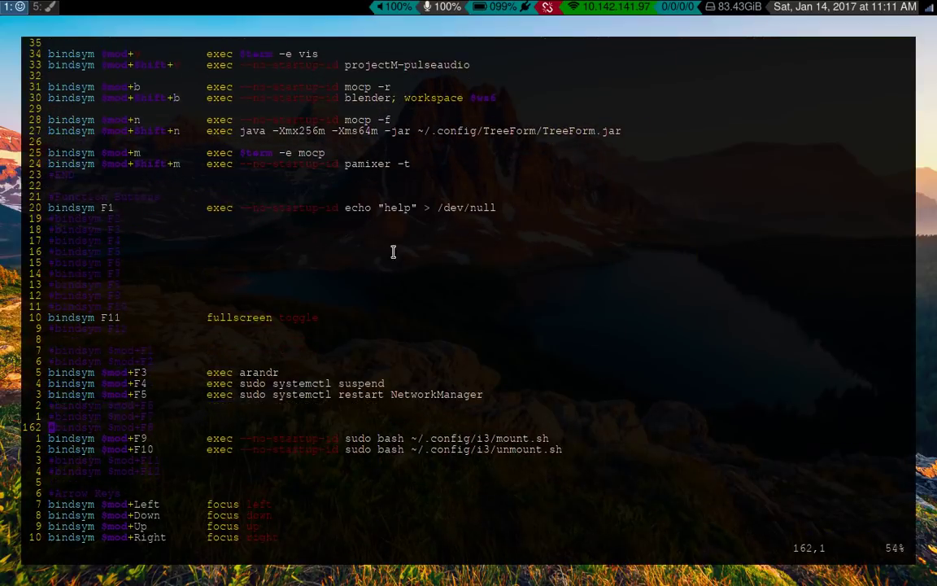
key(k)
key(k)
key(k)
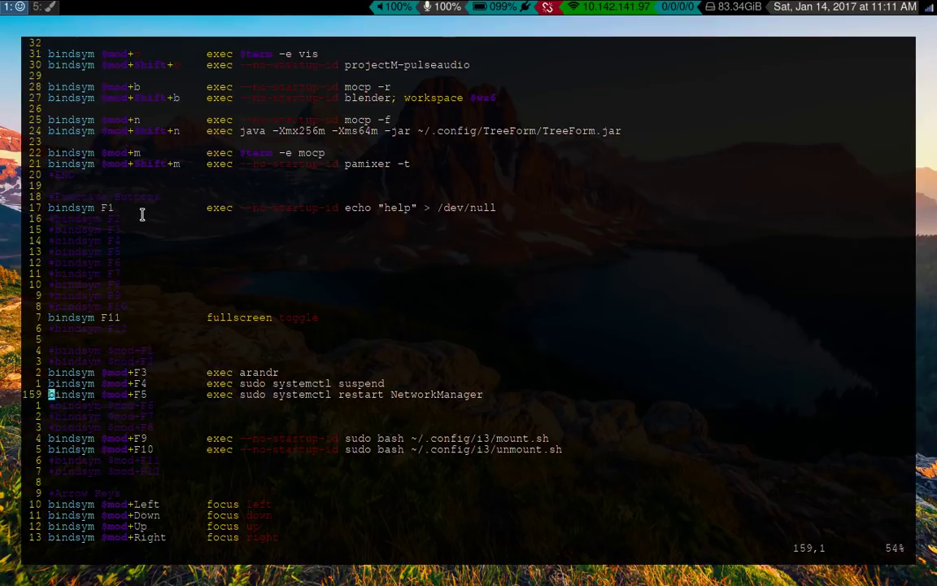
Go up through the Function Buttons section to the F1 binding
key(k)
key(k)
key(k)
key(k)
key(k)
key(k)
key(k)
key(k)
key(k)
key(k)
key(k)
key(k)
key(k)
key(k)
key(k)
key(k)
key(k)
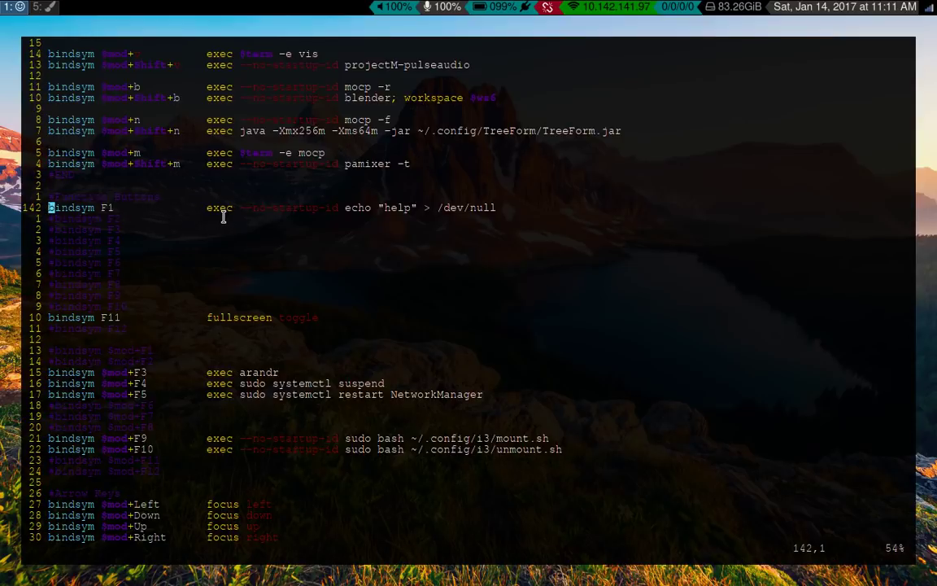
Examine the F1 binding and go down the commented F2 to F10 bindings
key(w)
key(w)
key(j)
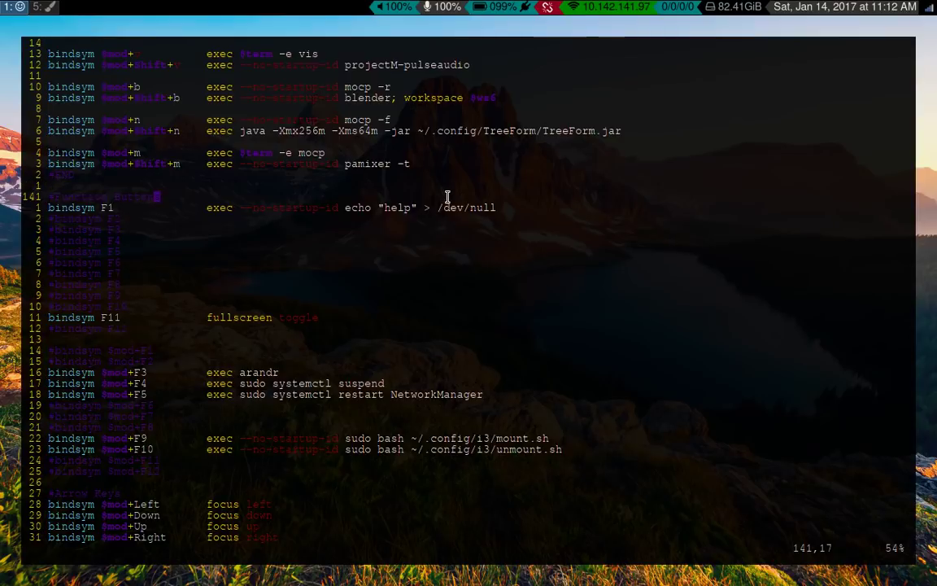
key(k)
key(j)
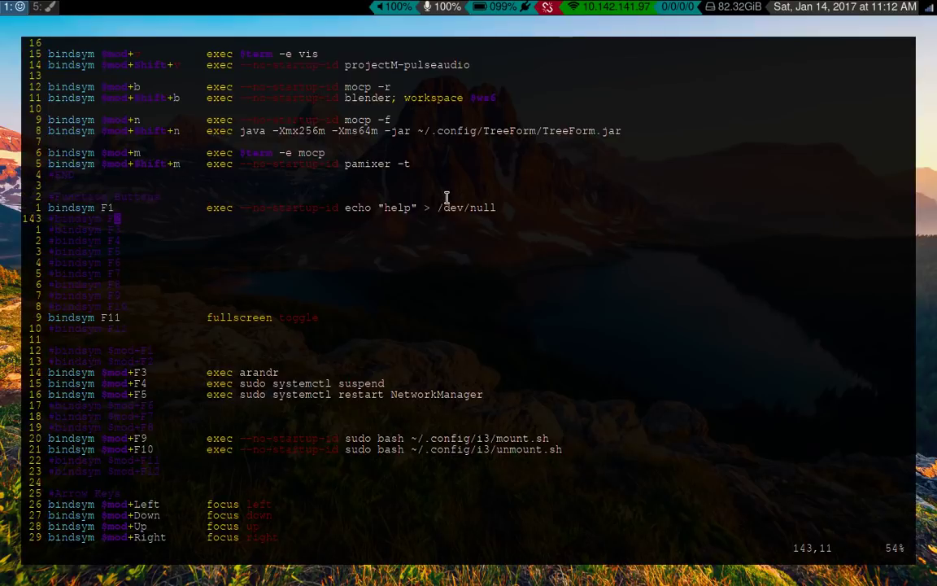
key(j)
key(j)
key(j)
key(j)
key(j)
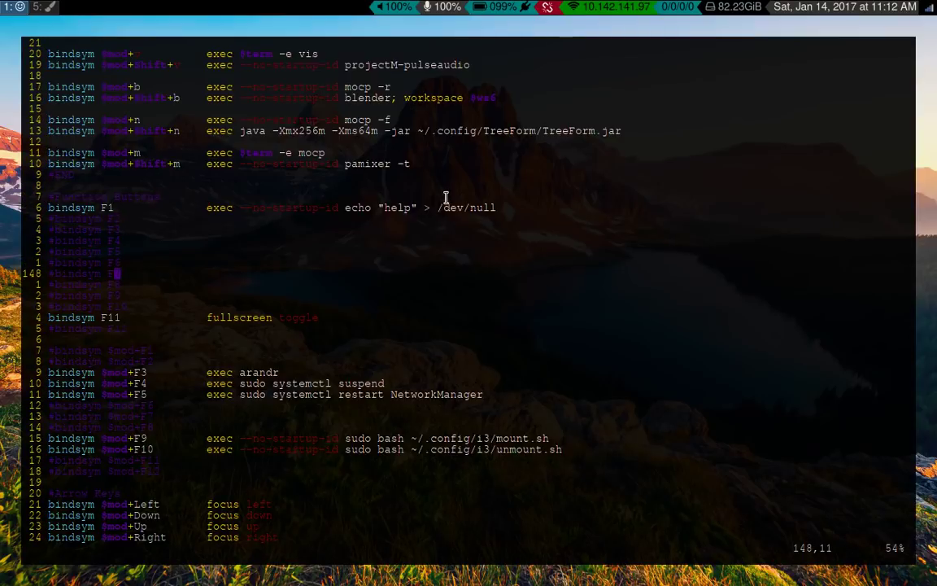
key(j)
key(j)
key(j)
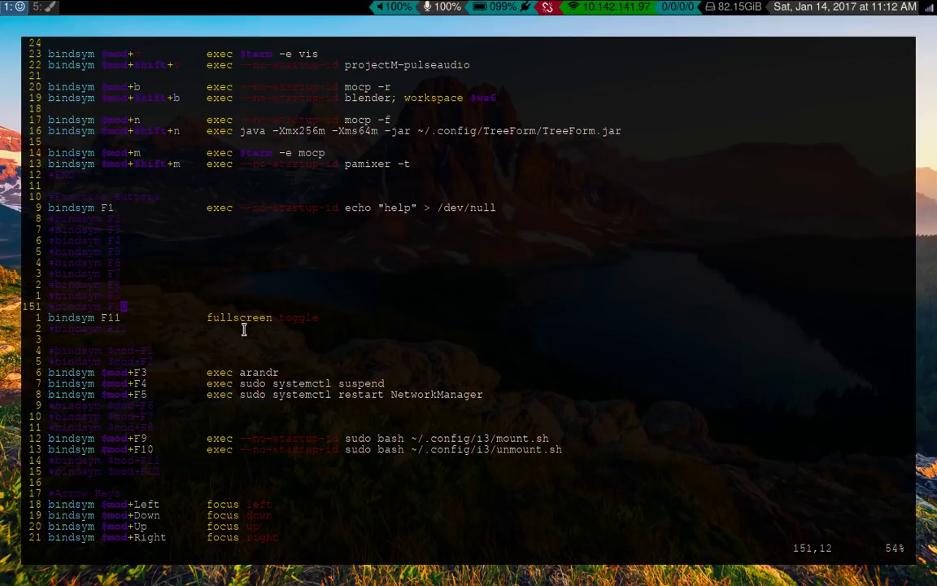
Review the F11, $mod function key and Arrow Keys bindings down to the $ws2 line of the Workspaces section
key(j)
key(w)
key(j)
key(j)
key(j)
key(j)
key(j)
key(j)
key(j)
key(j)
key(j)
key(j)
key(j)
key(j)
key(j)
key(j)
key(j)
key(j)
key(j)
key(j)
key(j)
key(j)
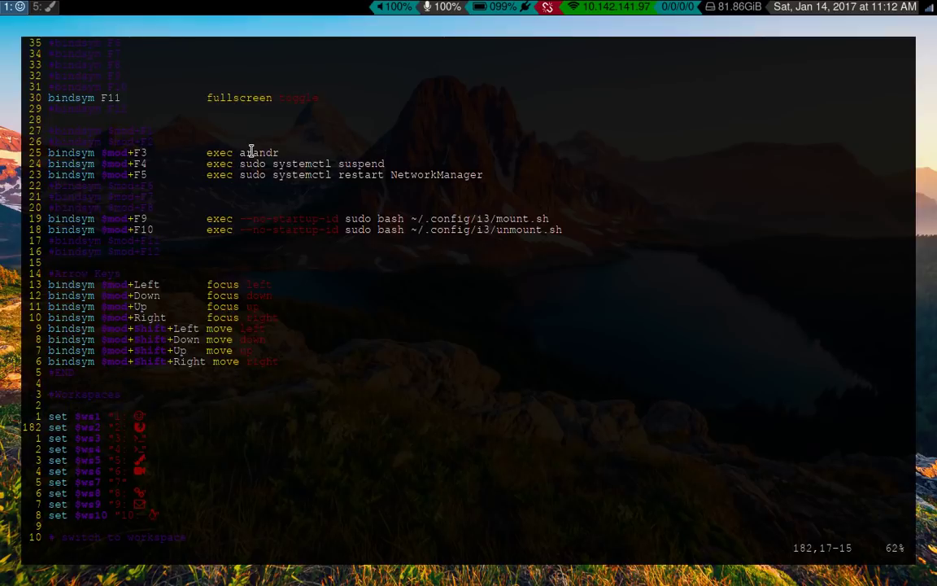
Return to the $mod+F3 arandr binding and go down to the $mod+F9 mount.sh binding
key(2)
key(5)
key(k)
key(w)
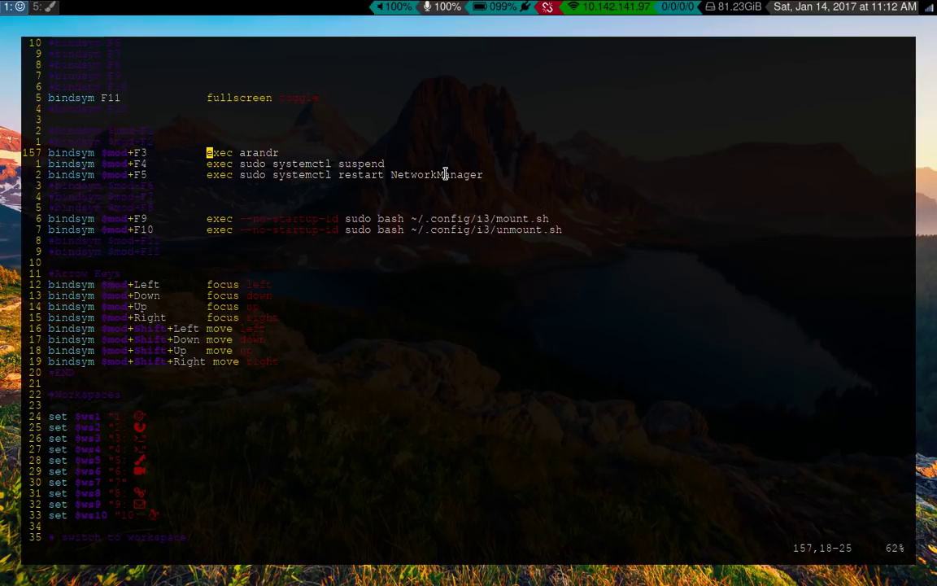
key(j)
key(j)
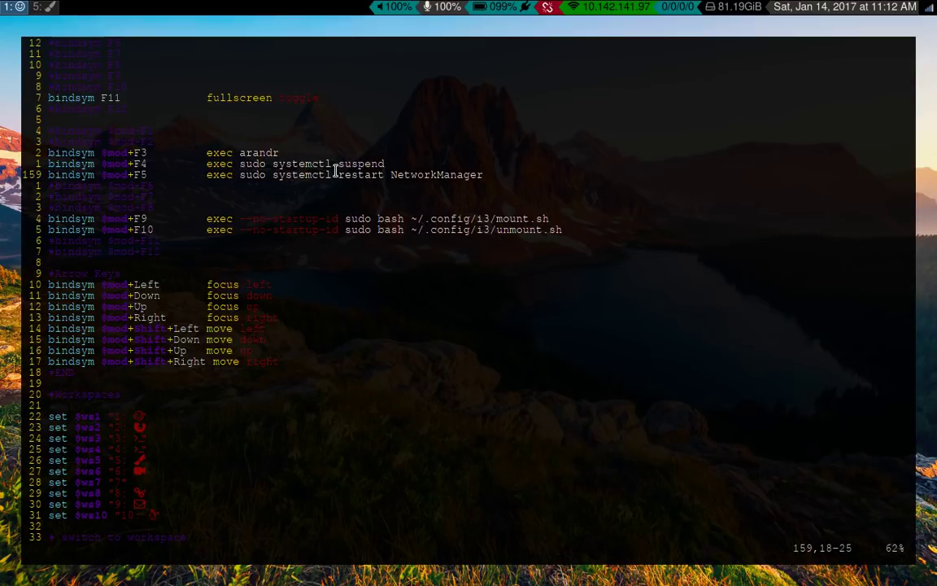
key(j)
key(j)
key(j)
key(j)
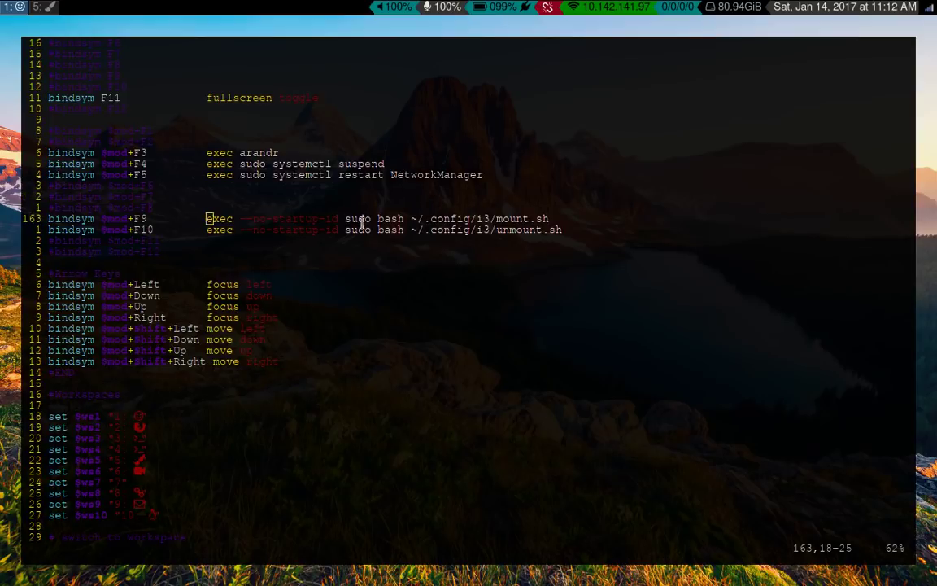
Start a second terminal below the configuration file and open .config/i3/mount.sh in it for viewing
key(super+Return)
key(super+shift+Down)
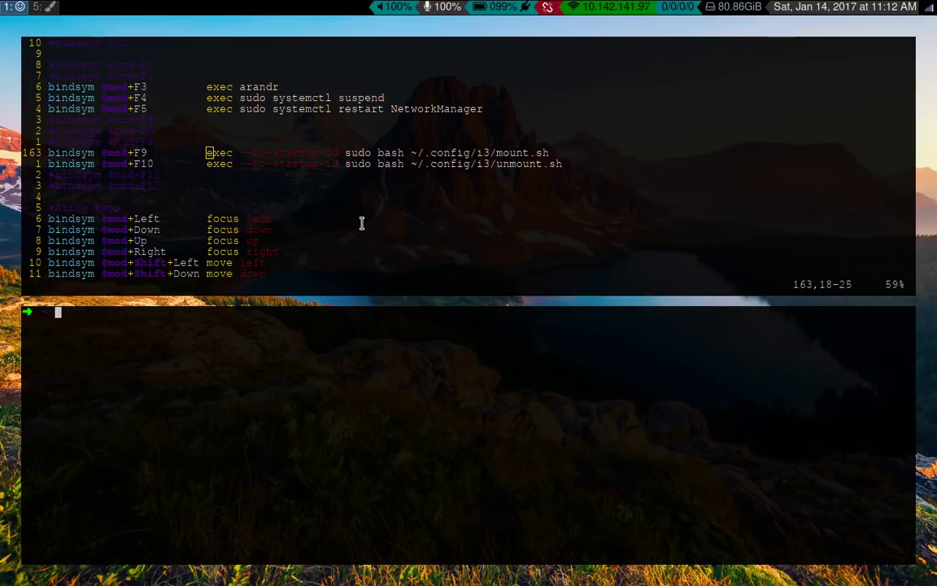
text(v .config/i3)
key(Tab)
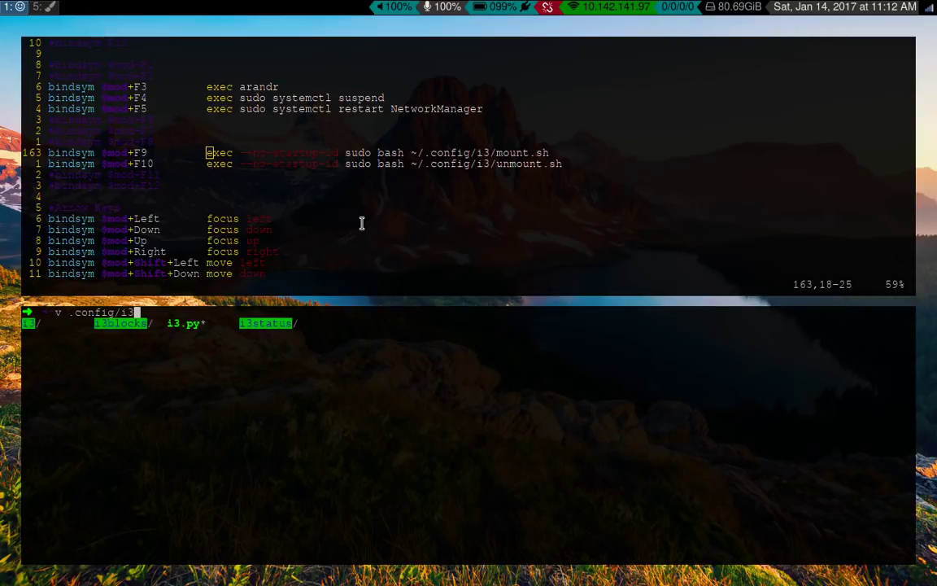
key(BackSpace)
text(/)
key(Tab)
text(c)
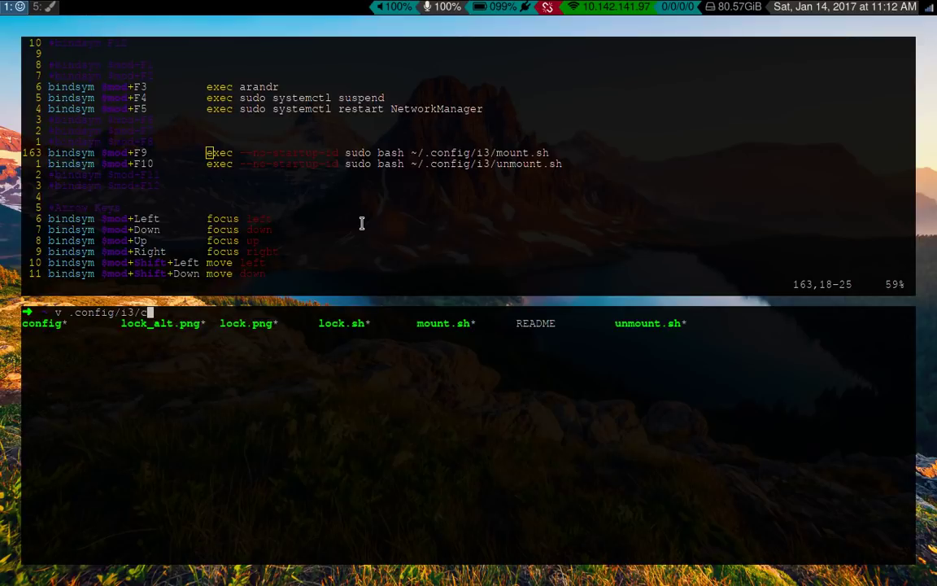
key(BackSpace)
text(mo)
key(Tab)
key(Return)
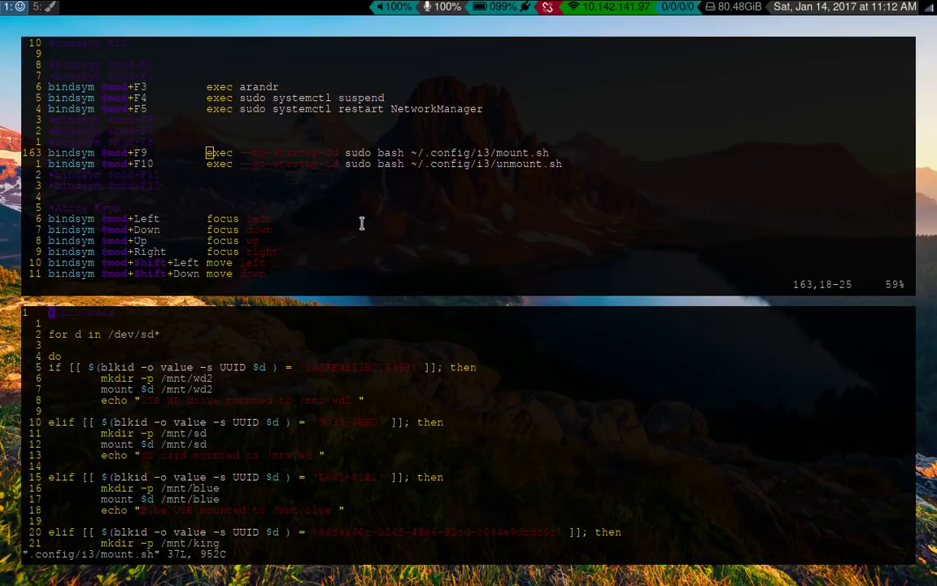
Look through the start of mount.sh down to the echo line of the /mnt/wd2 block
key(j)
key(j)
key(j)
key(j)
key(j)
key(j)
key(j)
key(j)
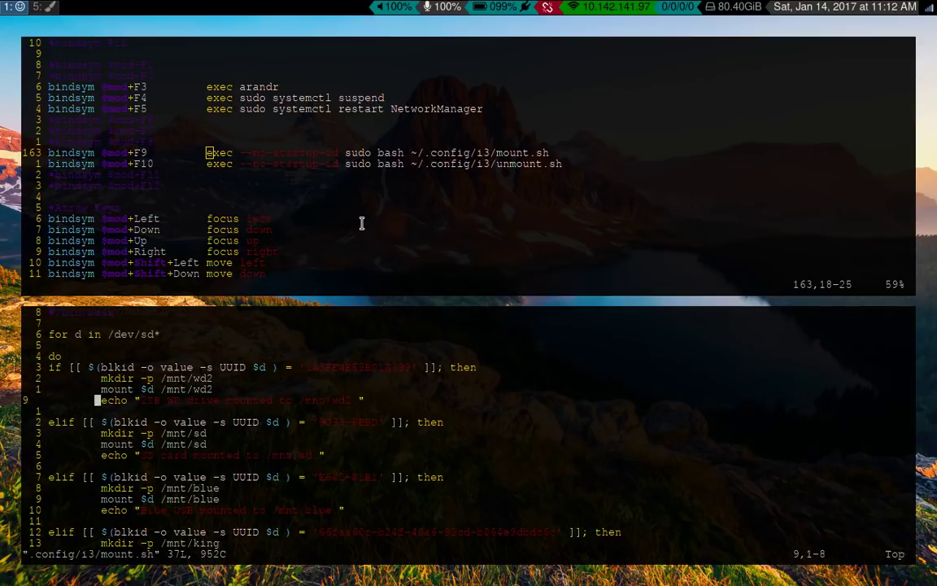
Enlarge the mount.sh terminal upward and return to the "for d in /dev/sd*" line
key(Up)
key(Up)
key(k)
key(k)
key(k)
key(k)
key(k)
key(k)
key(k)
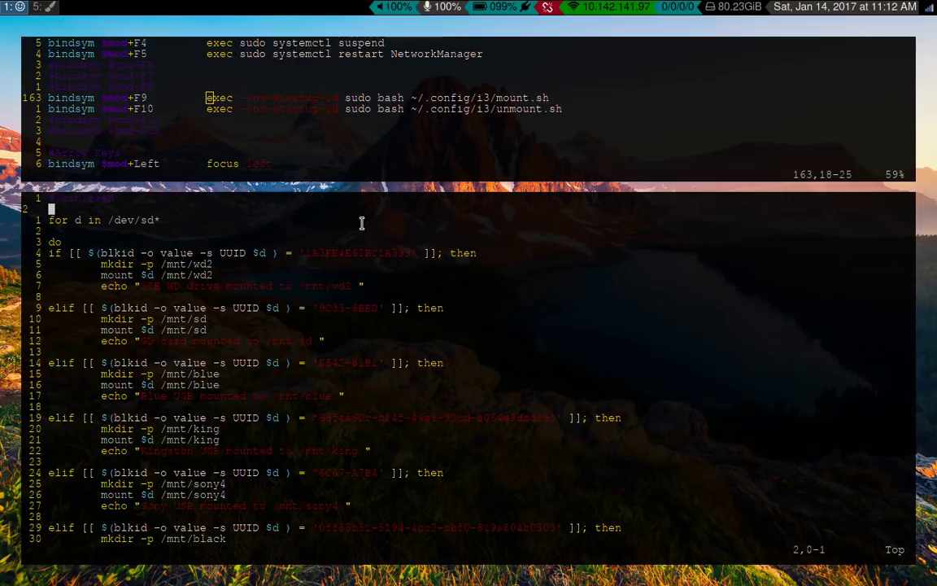
key(j)
key(j)
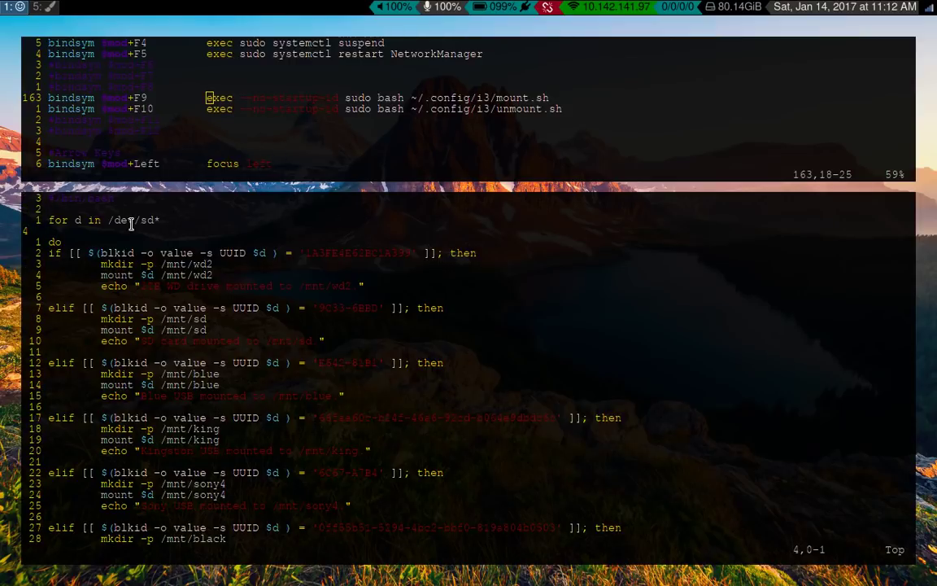
key(k)
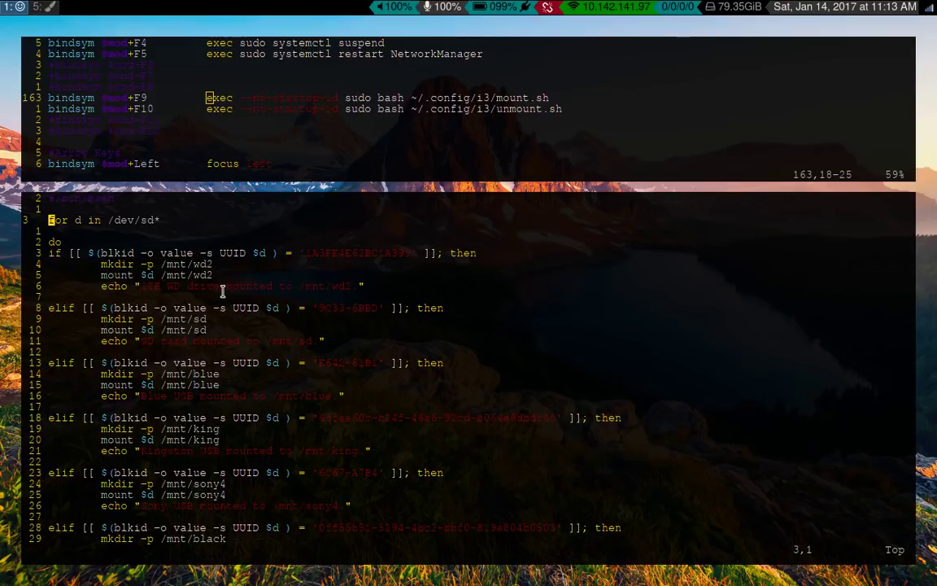
Examine the UUID checks and mount commands for each drive down to the end of mount.sh, and close its terminal
key(j)
key(j)
key(j)
key(j)
key(j)
key(j)
key(j)
key(j)
key(j)
key(j)
key(j)
key(j)
key(j)
key(j)
key(j)
key(j)
key(j)
key(j)
key(j)
key(j)
key(j)
key(j)
key(j)
key(j)
key(j)
key(j)
key(j)
key(j)
key(j)
key(j)
key(j)
key(j)
key(j)
key(j)
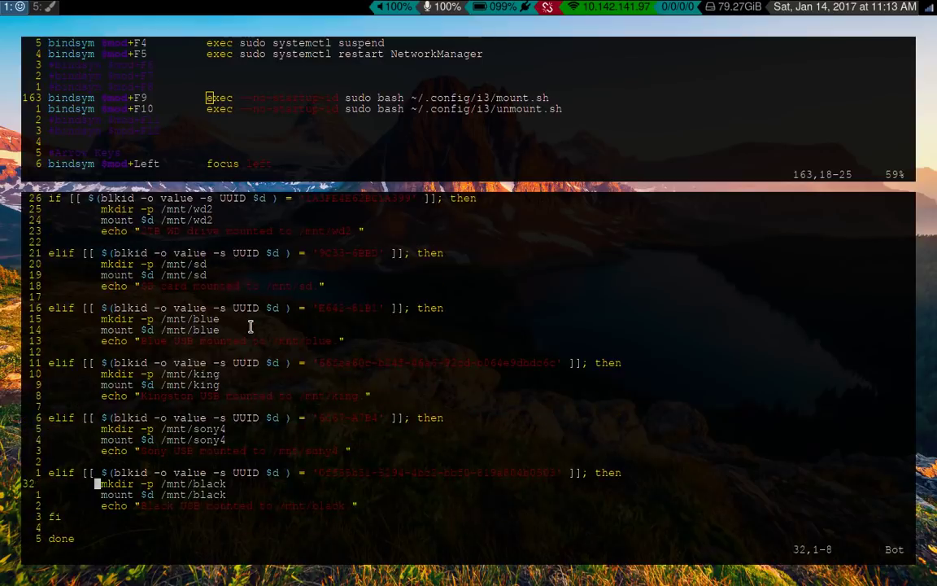
key(k)
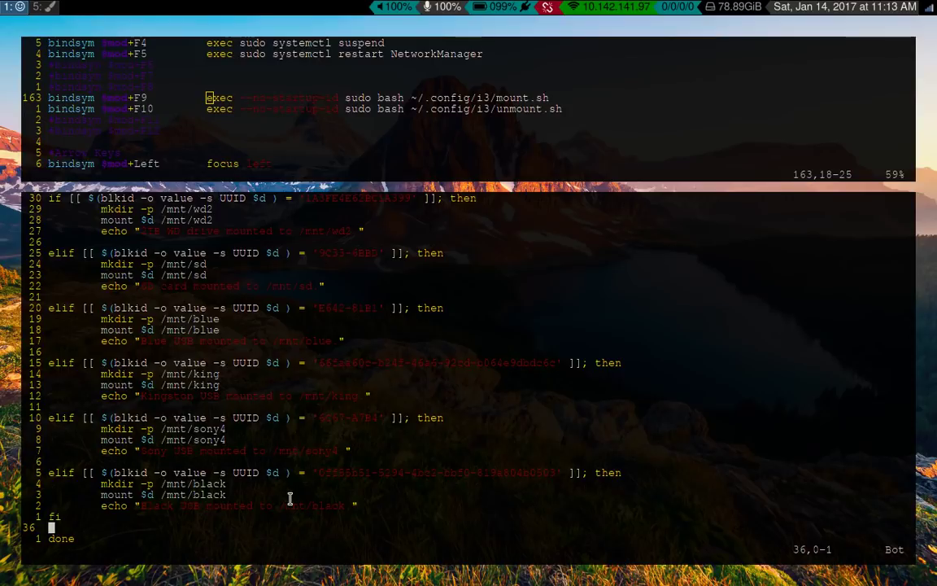
key(super+shift+q)
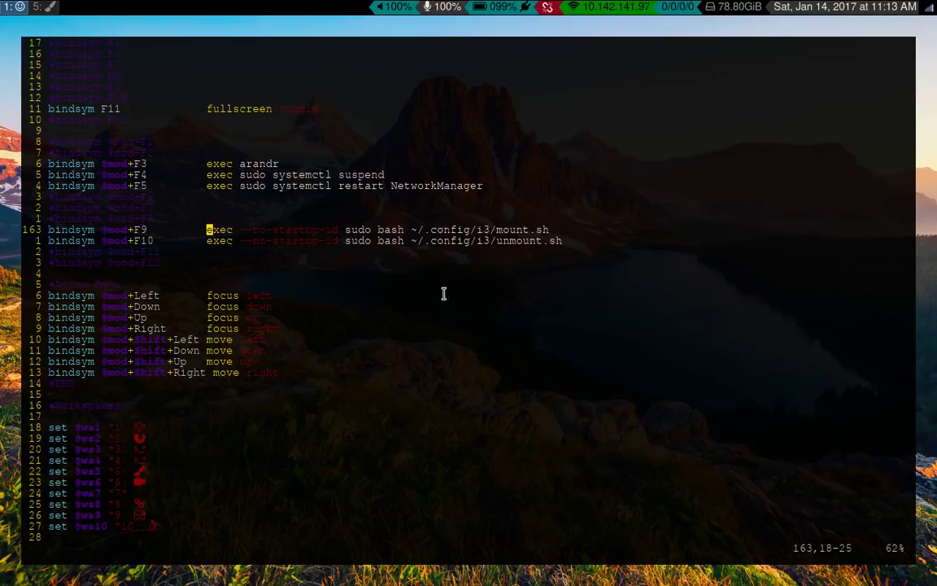
Go down past the unmount.sh and Arrow Keys bindings through the workspace definitions to the $mod+0 workspace binding
key(j)
key(j)
key(j)
key(j)
key(j)
key(j)
key(j)
key(j)
key(j)
key(j)
key(j)
key(j)
key(j)
key(j)
key(j)
key(j)
key(j)
key(j)
key(j)
key(j)
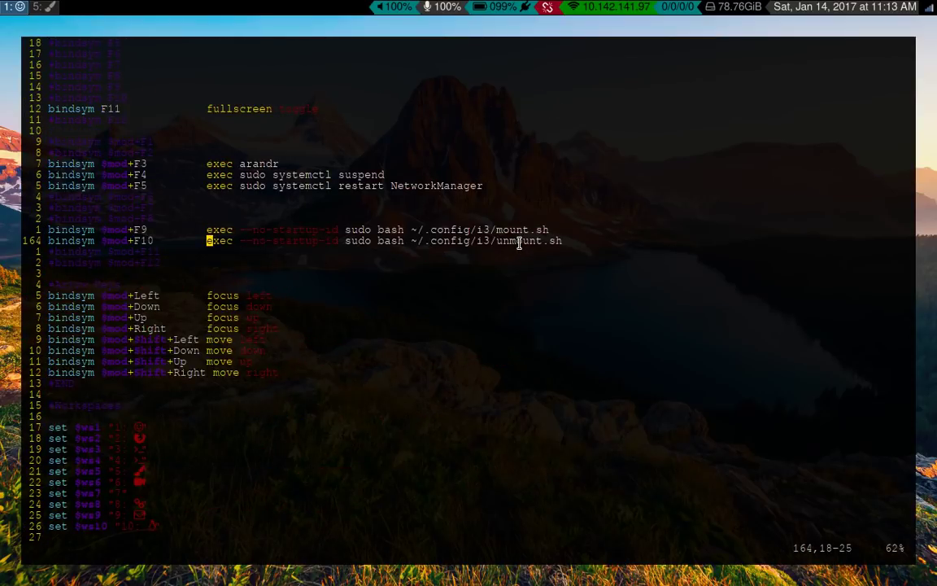
key(j)
key(j)
key(j)
key(j)
key(j)
key(j)
key(j)
key(j)
key(j)
key(j)
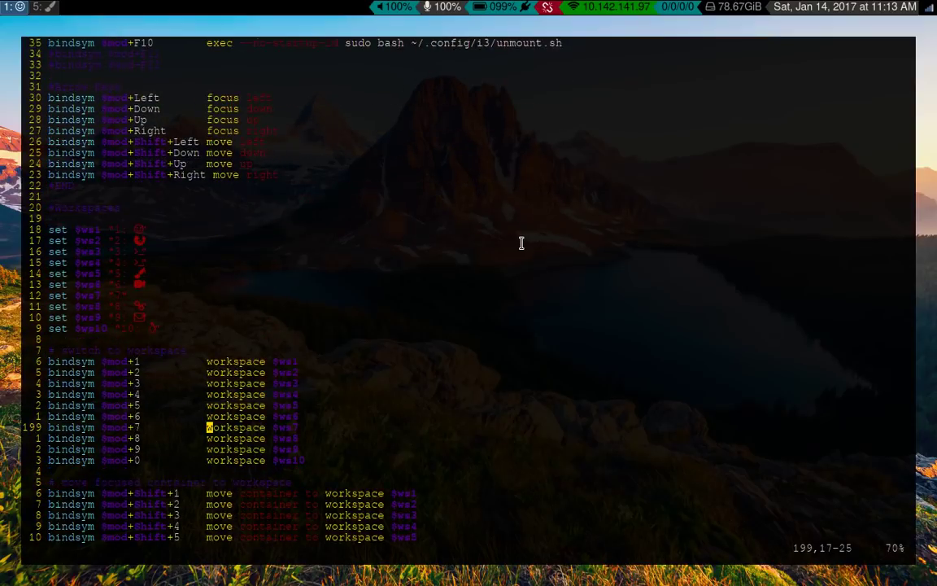
key(j)
key(j)
key(j)
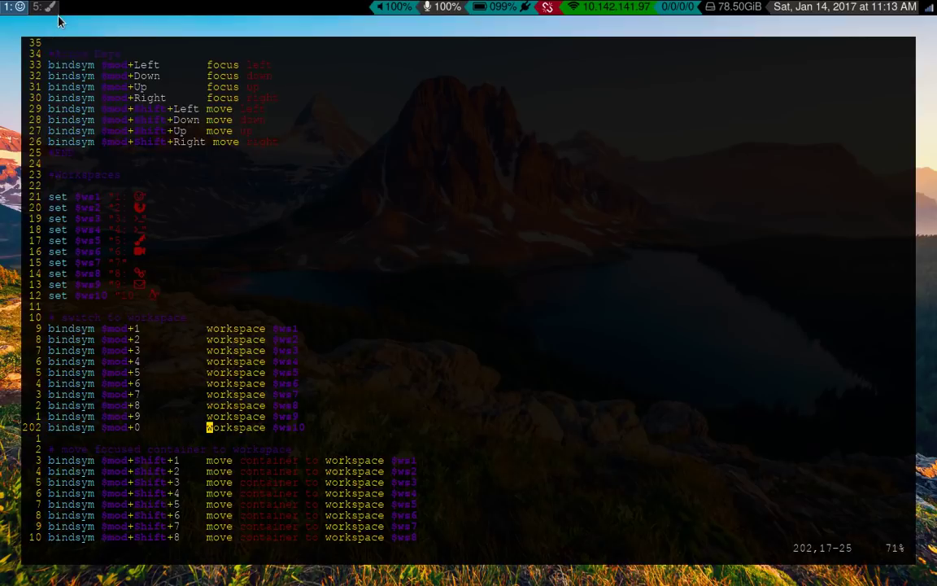
Demonstrate workspace switching by visiting workspaces 5 and 10, returning to workspace 1 each time
key(super+5)
key(super+1)
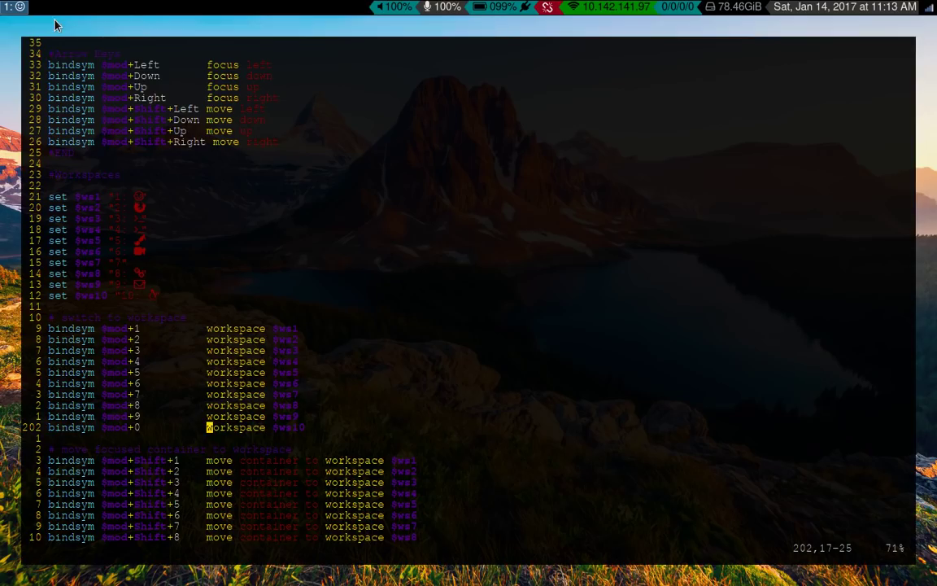
key(super+0)
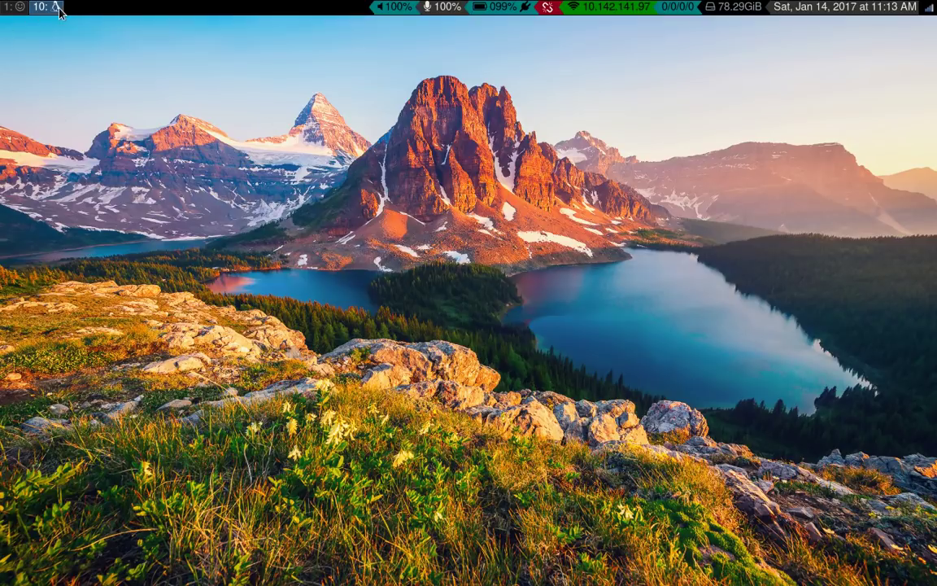
key(super+1)
key(super+0)
click(18, 10)
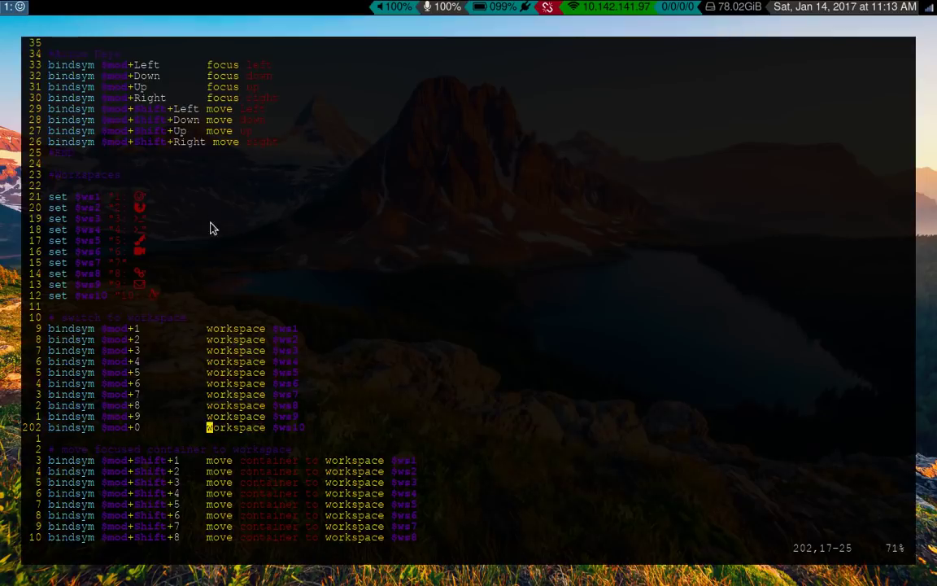
Visit workspaces 2, 3, 5, 7, 8 and 9 to show their icons, and return to workspace 1
key(super+2)
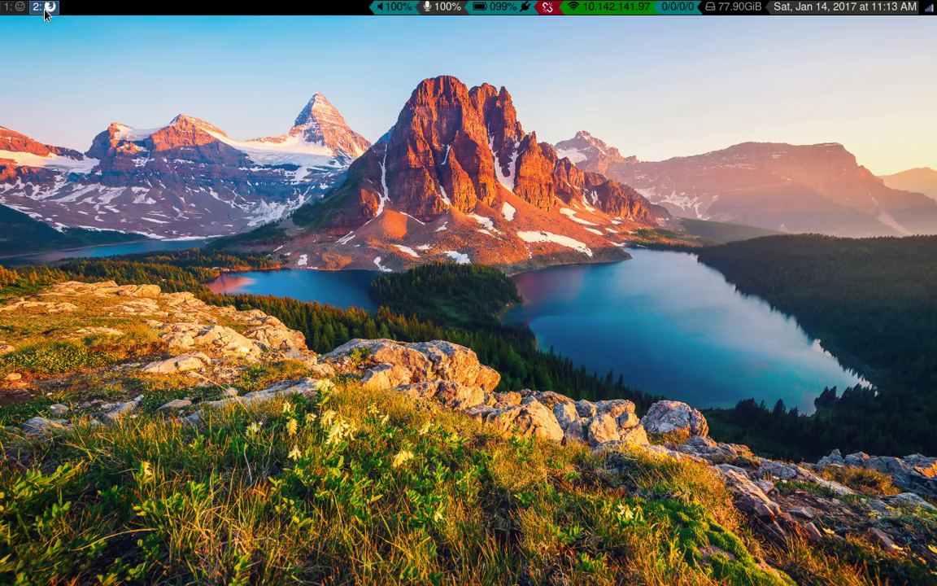
key(super+3)
key(super+5)
key(super+7)
key(super+8)
key(super+9)
key(super+1)
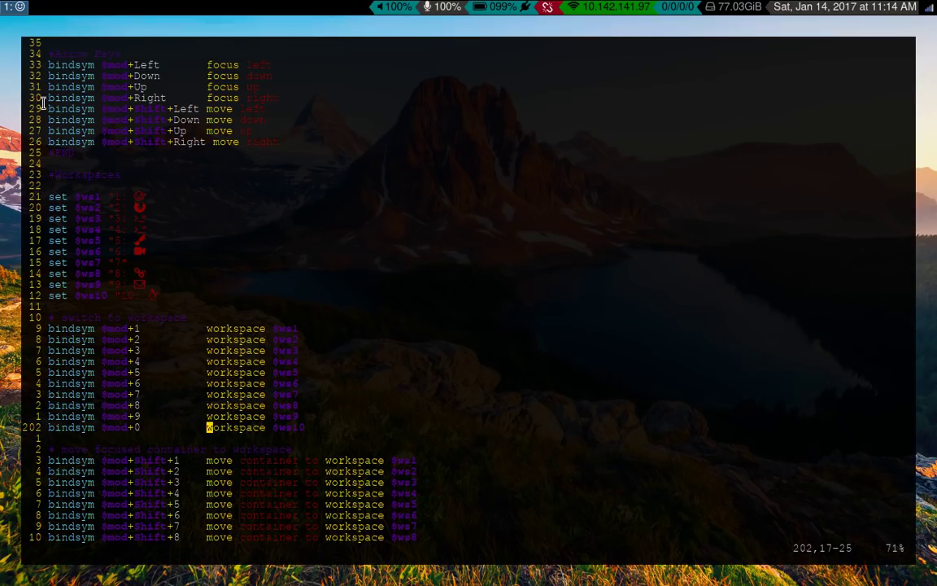
Go back up the switch-to-workspace bindings to the $mod+1 line, with the $ws icon definitions in view
key(j)
key(k)
key(k)
key(k)
key(k)
key(k)
key(k)
key(k)
key(k)
key(k)
key(k)
key(k)
key(k)
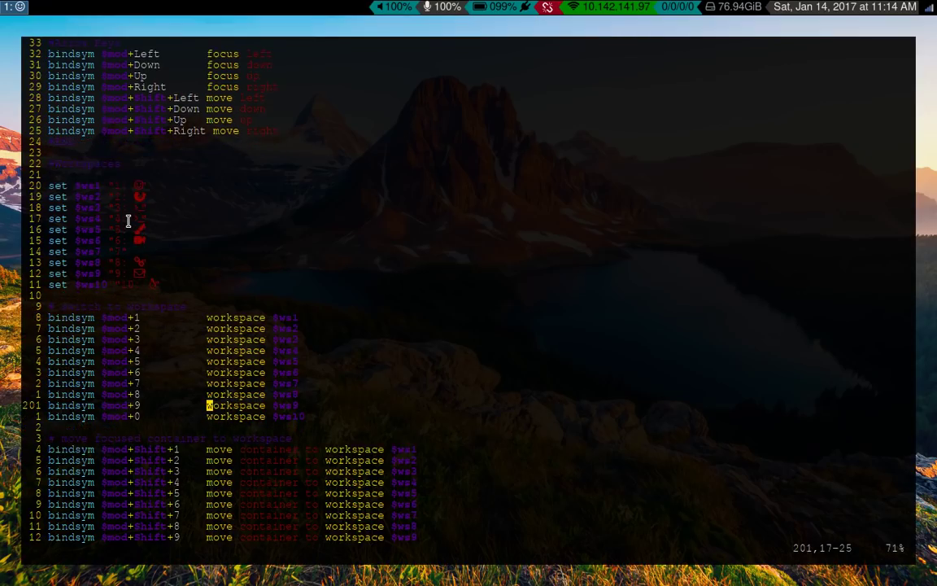
key(j)
key(j)
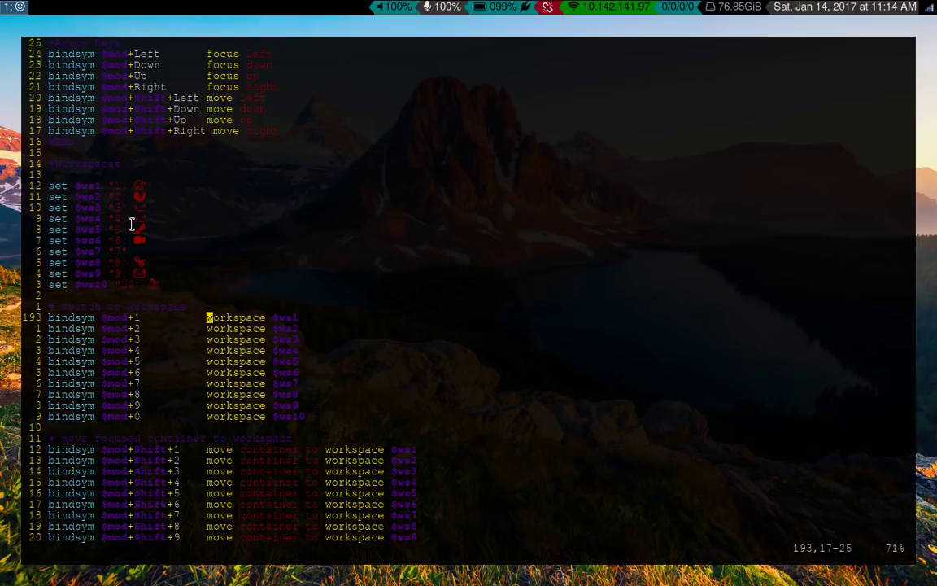
Review the move-container bindings and for_window assignment rules down to the $mod+Shift+End binding
key(j)
key(j)
key(j)
key(j)
key(j)
key(j)
key(j)
key(j)
key(j)
key(j)
key(j)
key(j)
key(j)
key(j)
key(j)
key(j)
key(j)
key(j)
key(j)
key(j)
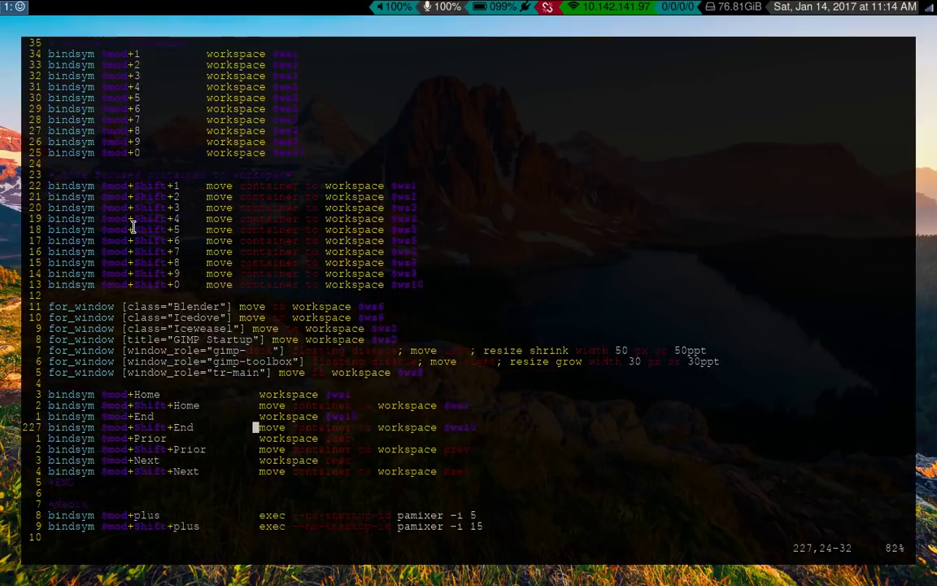
Go up to the GIMP for_window rules and check GIMP starting on workspace 5, returning to workspace 1
key(k)
key(k)
key(k)
key(k)
key(k)
key(k)
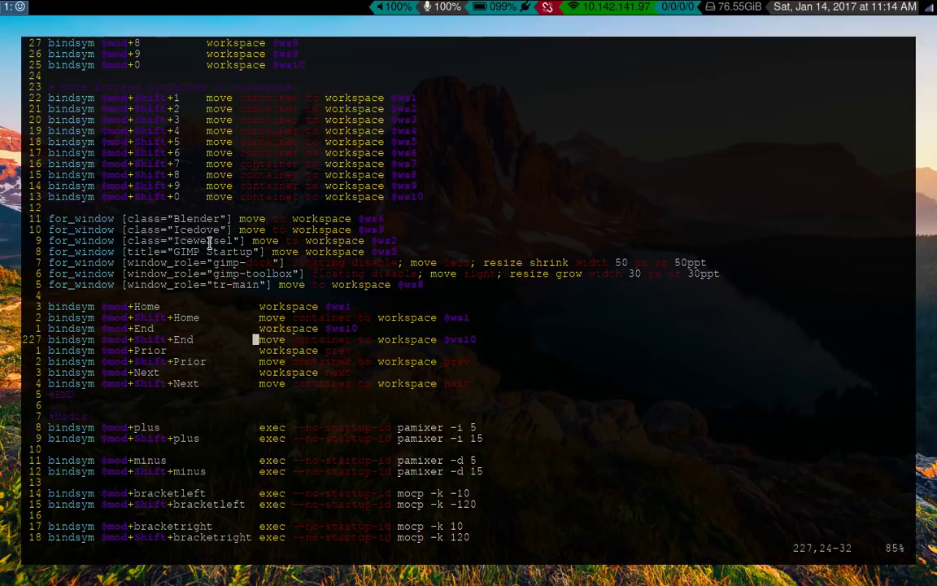
key(super+5)
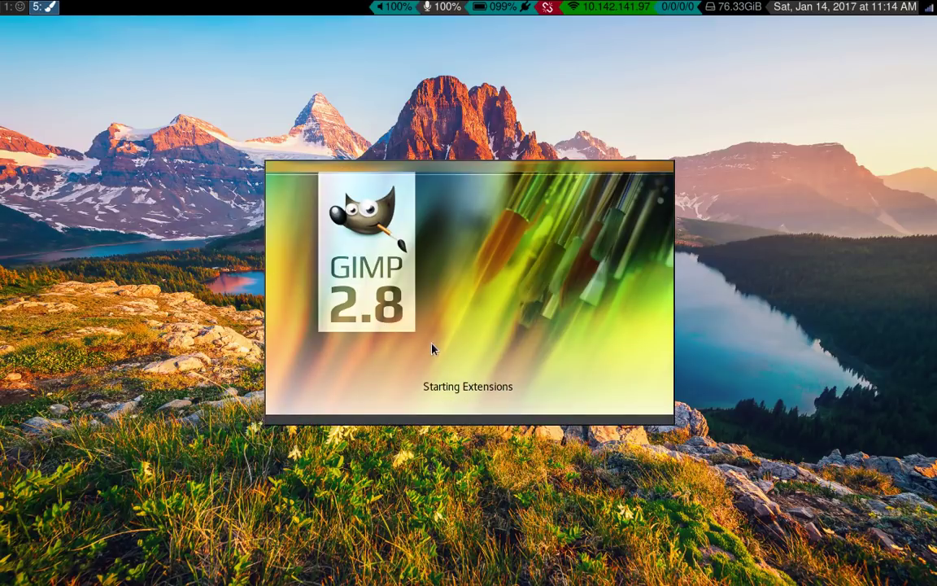
key(super+1)
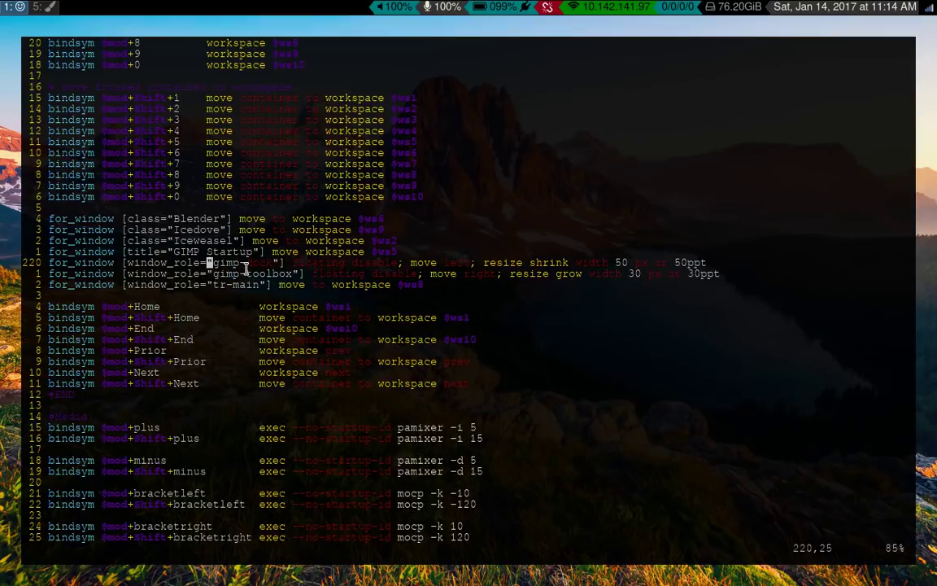
Show and hide GIMP's toolbox and dock windows on workspace 5, and return to workspace 1
key(super+5)
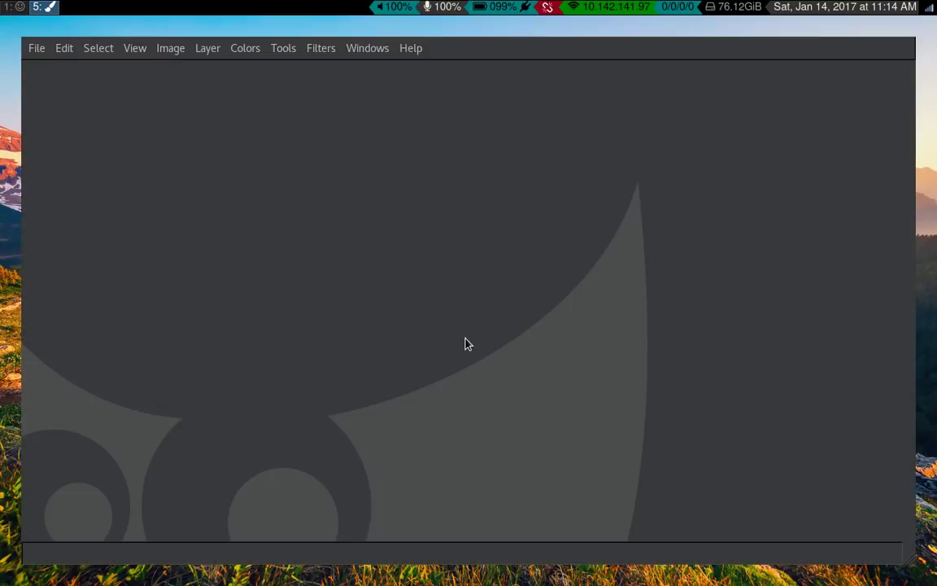
key(Tab)
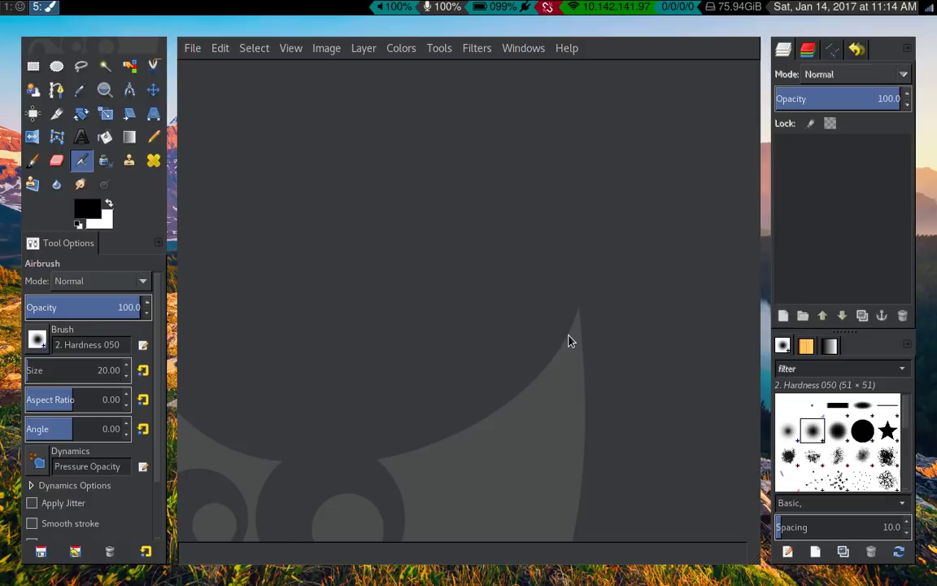
key(Tab)
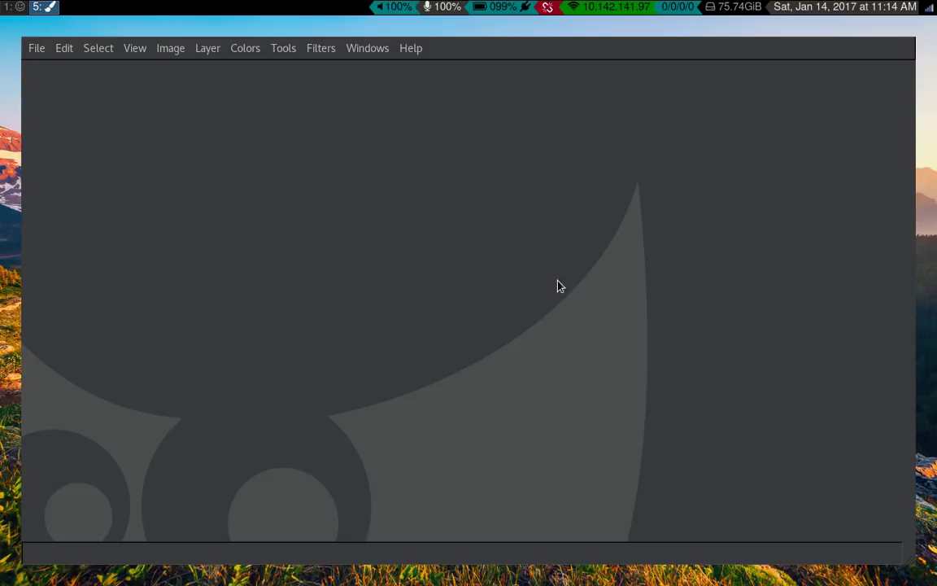
key(super+1)
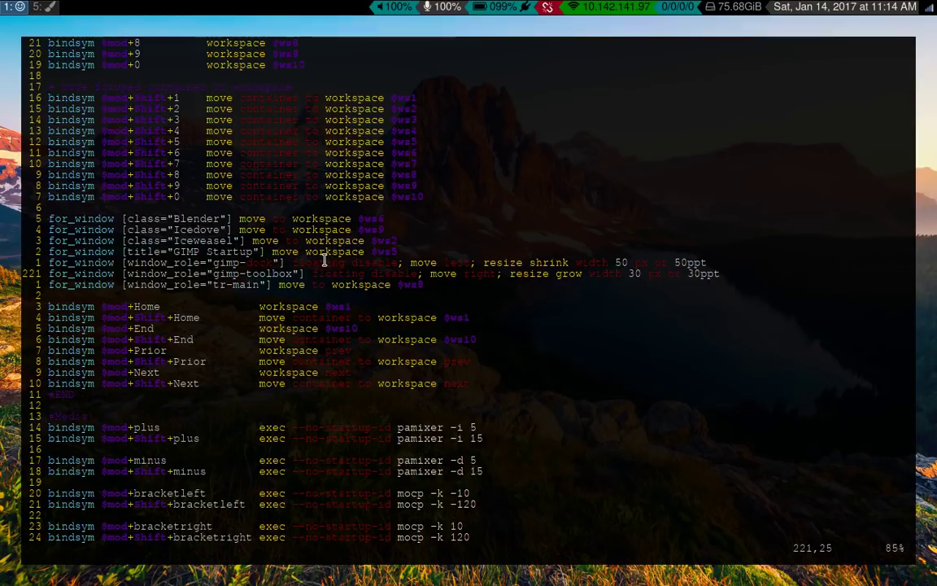
Compare GIMP's layout on workspace 5 with the gimp-dock and gimp-toolbox rules, close GIMP, and return to workspace 1
key(super+5)
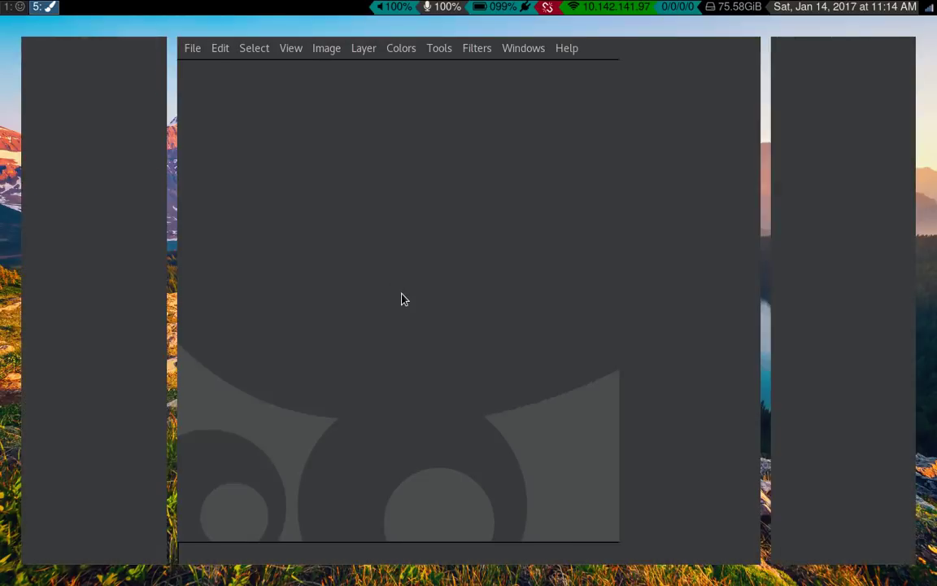
key(super+1)
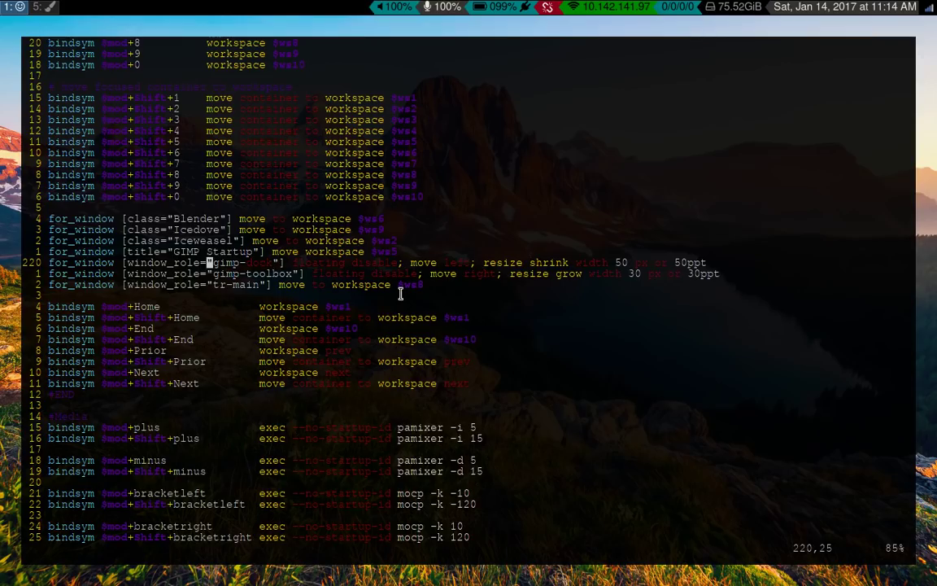
key(super+5)
key(super+1)
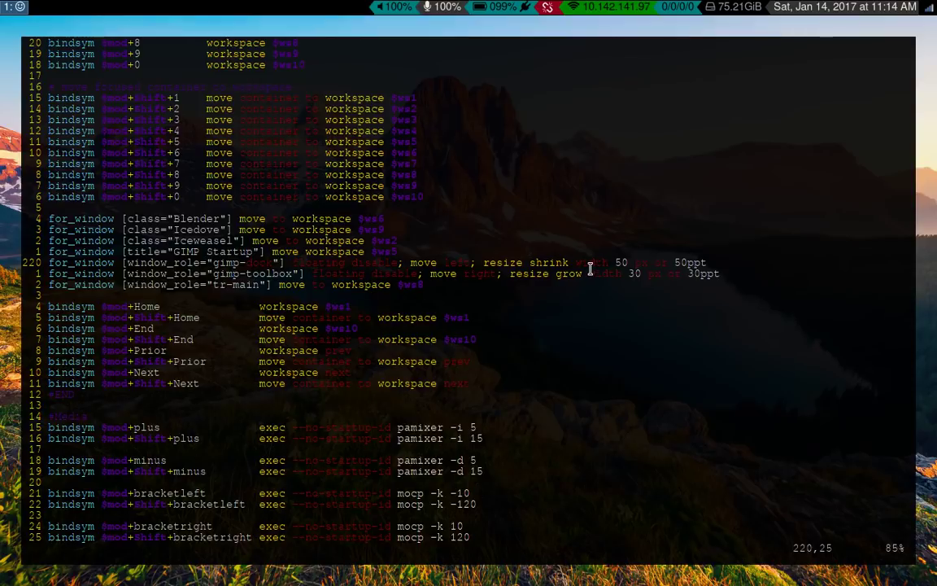
Review the Home, End, Prior and Next workspace bindings and the Media section down to the $mod+Scroll_Lock binding
key(j)
key(j)
key(j)
key(j)
key(j)
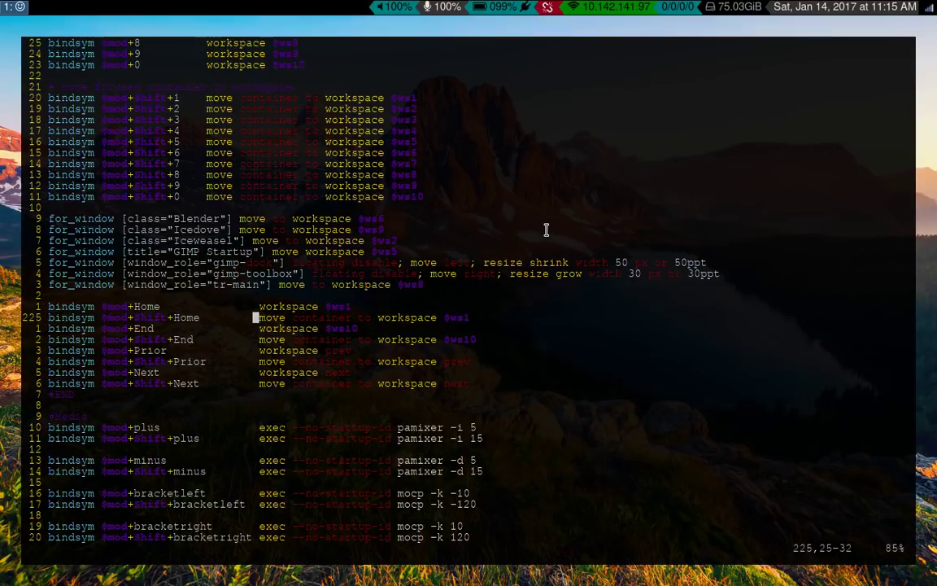
key(j)
key(j)
key(j)
key(j)
key(j)
key(j)
key(j)
key(j)
key(j)
key(j)
key(j)
key(j)
key(j)
key(j)
key(j)
key(j)
key(j)
key(j)
key(j)
key(j)
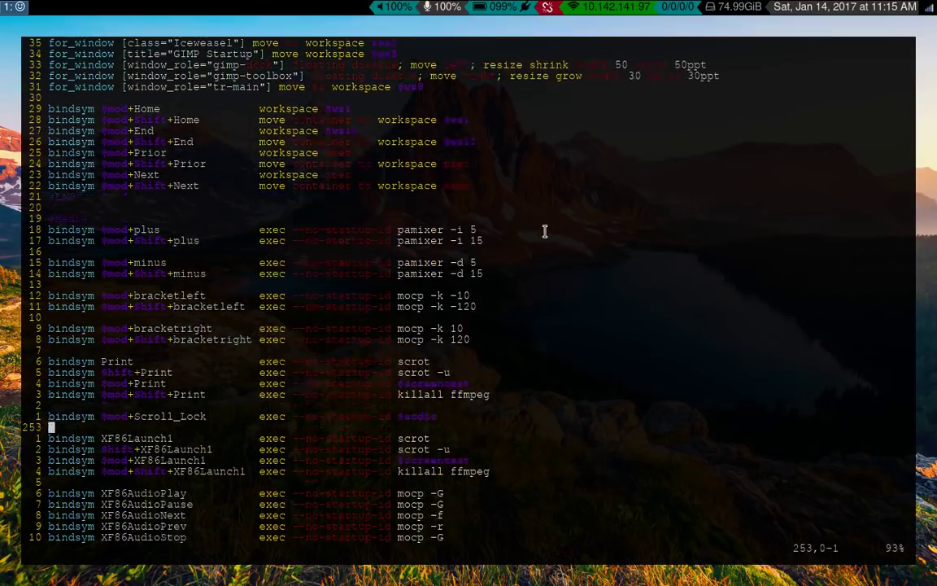
Review the XF86Launch1 and XF86Audio media key bindings, continuing toward the end of the config file
key(j)
key(j)
key(j)
key(j)
key(j)
key(w)
key(w)
key(j)
key(j)
key(j)
key(j)
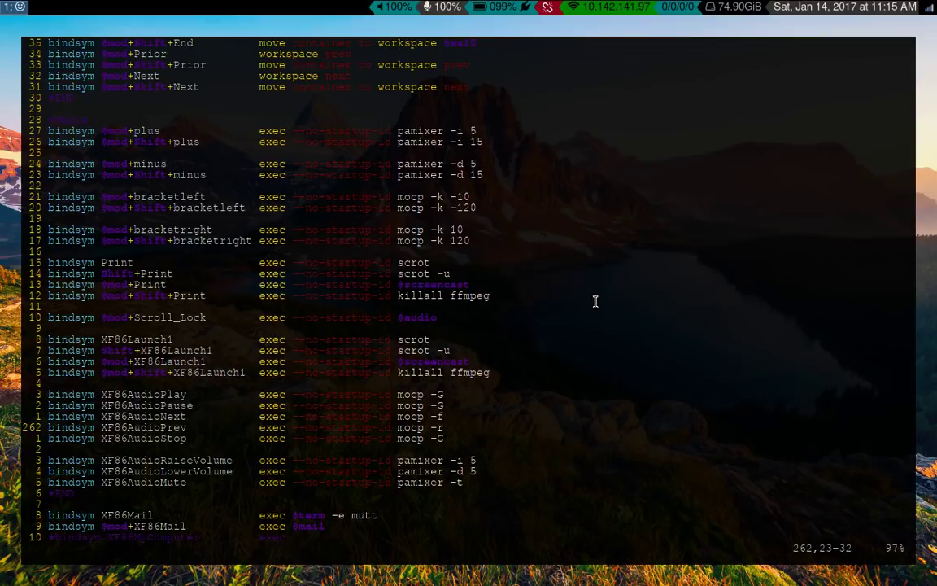
key(j)
key(j)
key(j)
key(j)
key(j)
key(j)
key(j)
key(j)
key(j)
key(j)
key(j)
key(j)
Go back up through the media bindings to the $mod+Print line that runs $screencast
key({)
key(k)
key(k)
key(k)
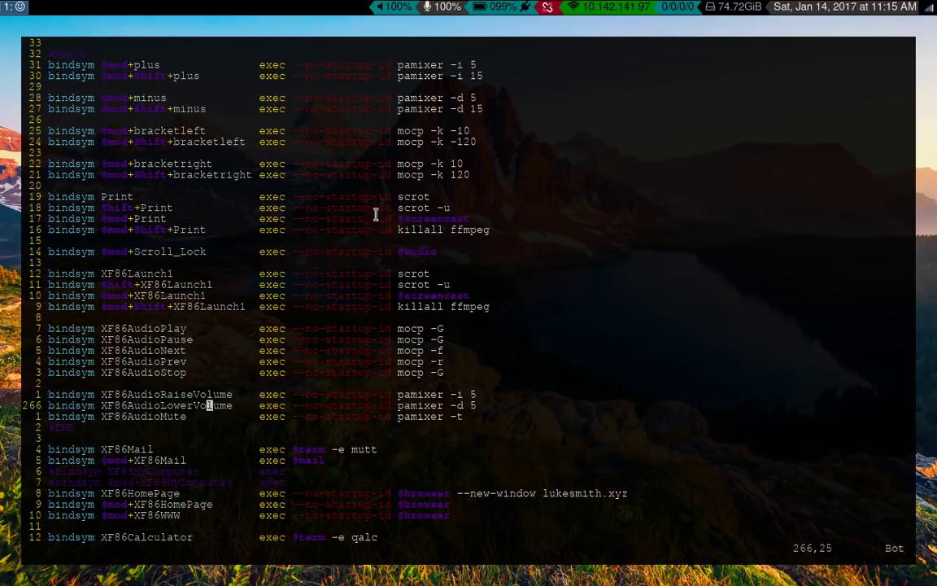
key(k)
key(k)
key(k)
key(k)
key({)
key({)
key({)
key(k)
key(k)
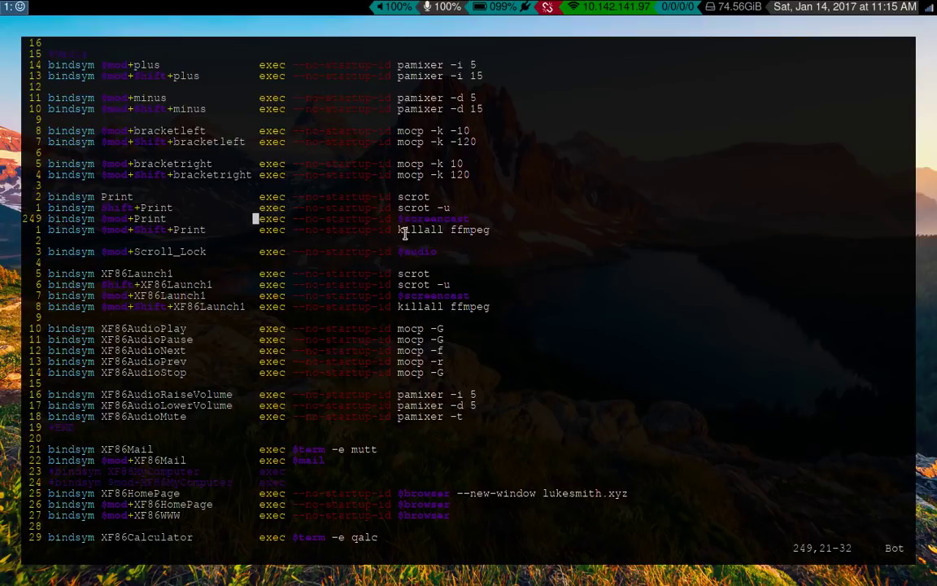
Examine the ffmpeg command in the $screencast definition under the basic settings at the start of the file
key(g)
key(g)
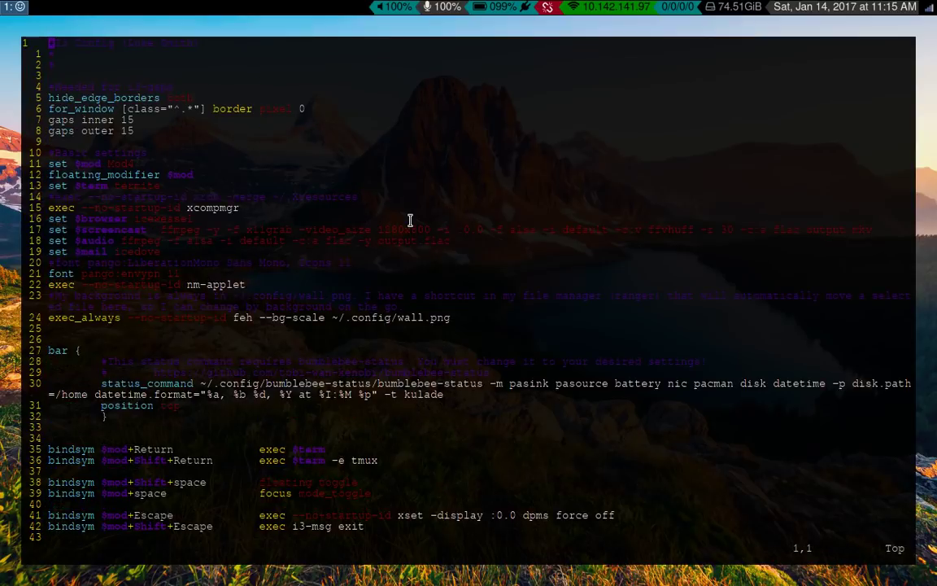
key(j)
key(j)
key(j)
key(j)
key(j)
key(j)
key(j)
key(j)
key(j)
key(j)
key(j)
key(j)
key(j)
key(j)
key(j)
key(j)
key(j)
key(j)
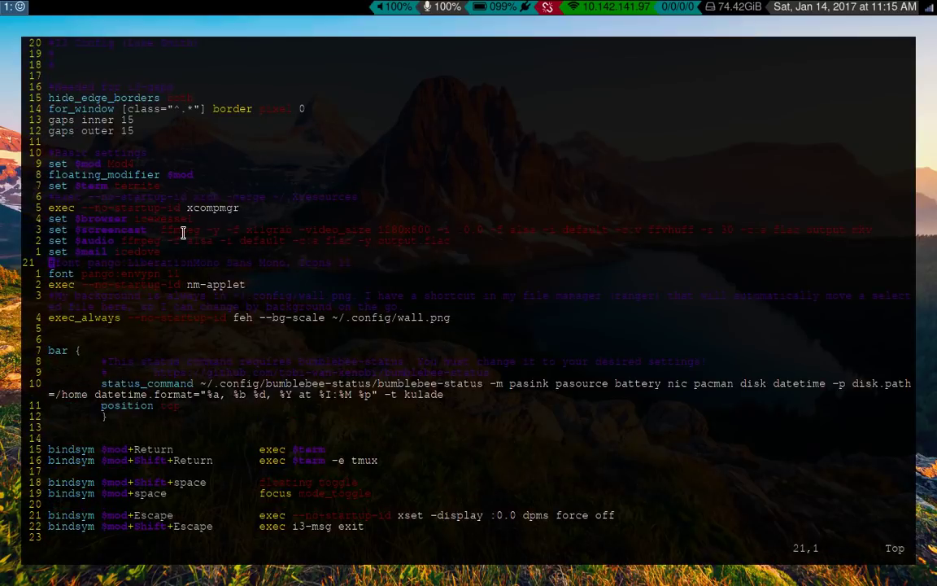
key(k)
key(w)
key(w)
key(w)
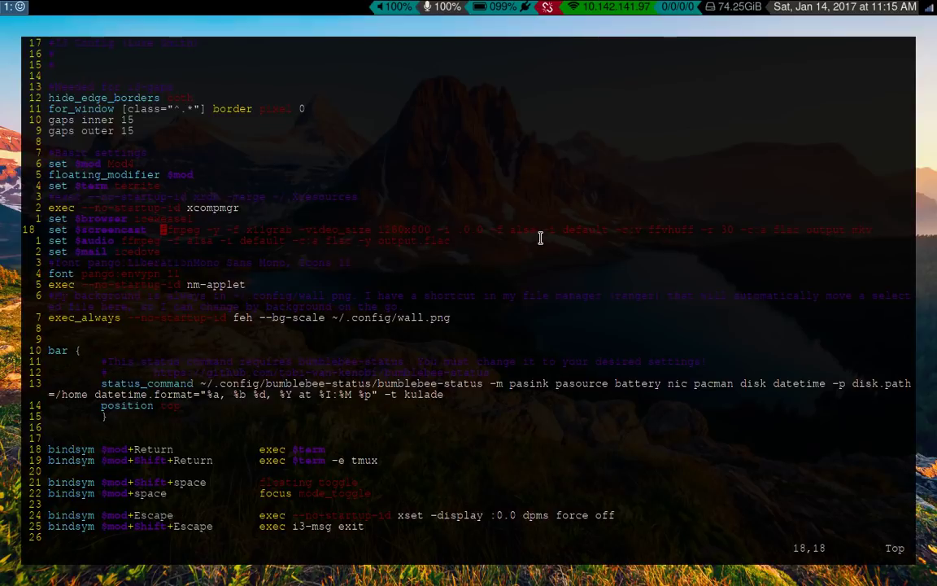
Return to the end of the file and go up to the $mod+Shift+Print binding that runs killall ffmpeg
key(G)
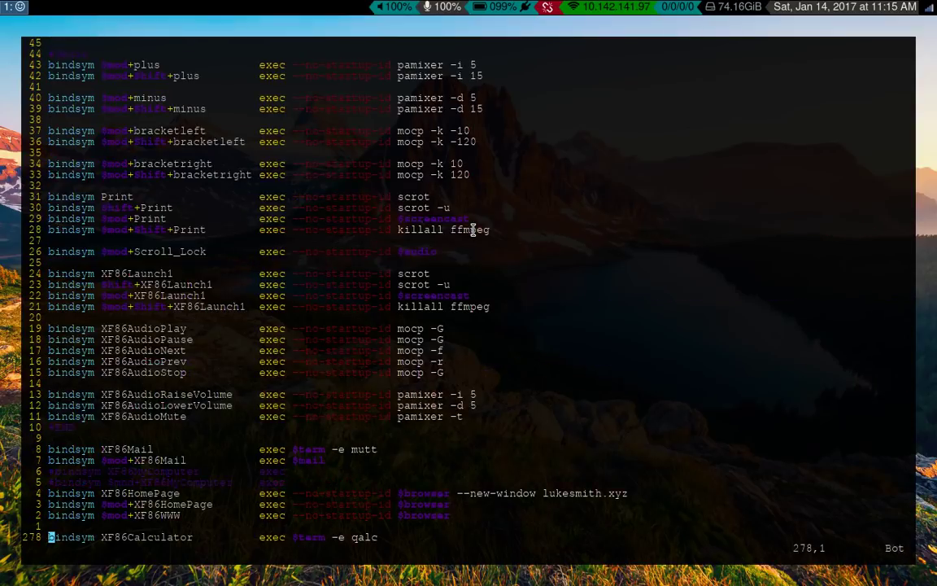
key(k)
key(k)
key(k)
key(k)
key(k)
key(k)
key(k)
key(k)
key(k)
key(k)
key(k)
key(k)
key(k)
key(k)
key(k)
key(k)
key(k)
key(k)
key(k)
key(k)
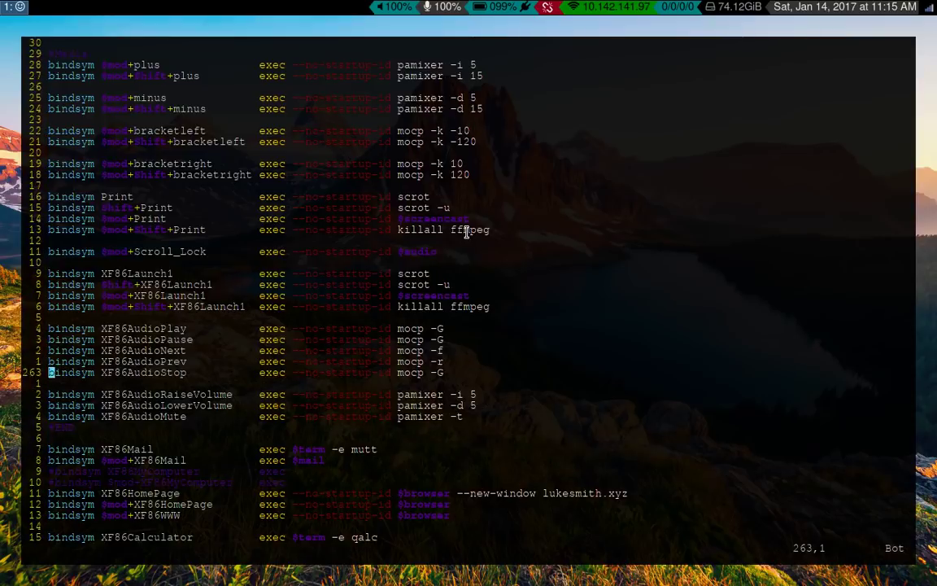
key(k)
key(k)
key(k)
key(k)
key(k)
key(k)
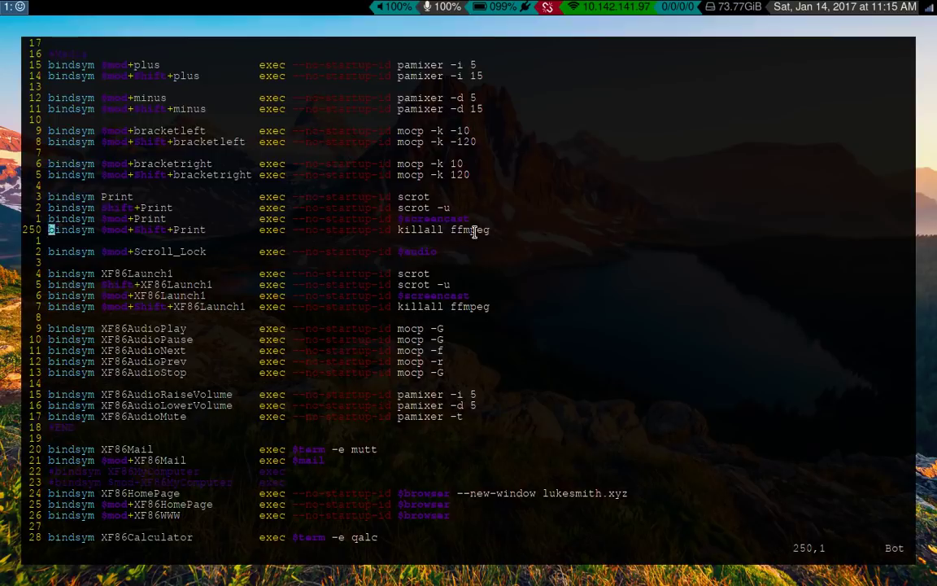
Examine the $mod+Scroll_Lock audio recording binding and the XF86Launch1 bindings down to $mod+Shift+XF86Launch1
key(o)
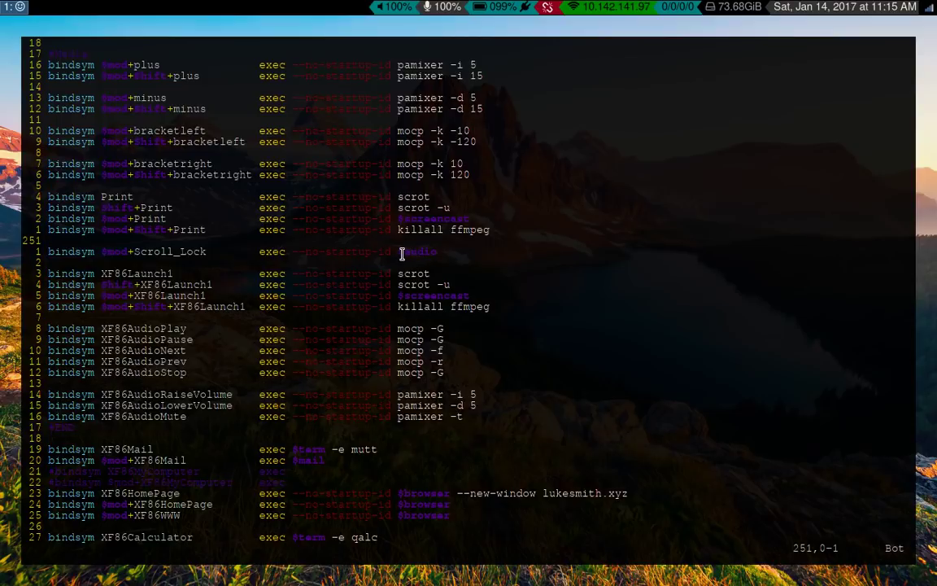
key(Down)
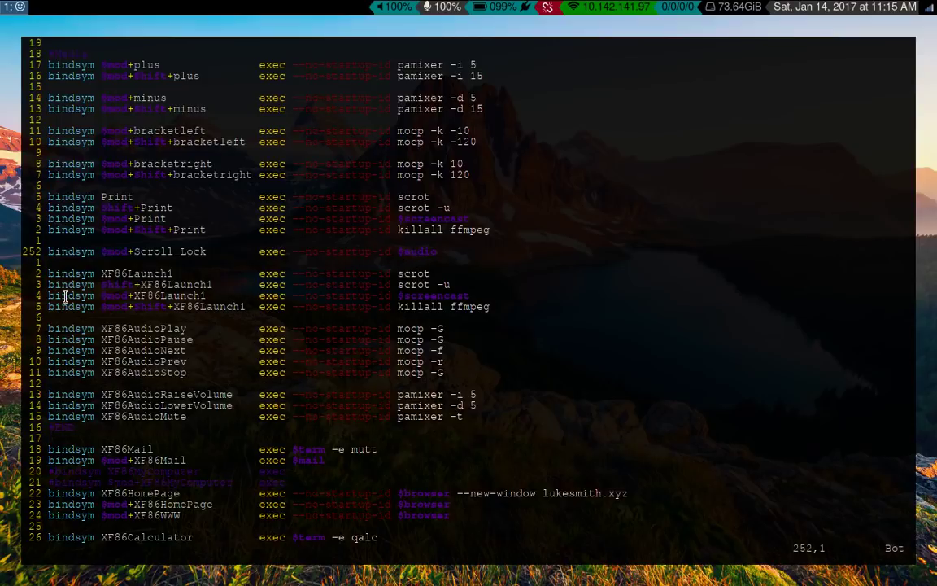
key(Down)
key(Down)
key(Down)
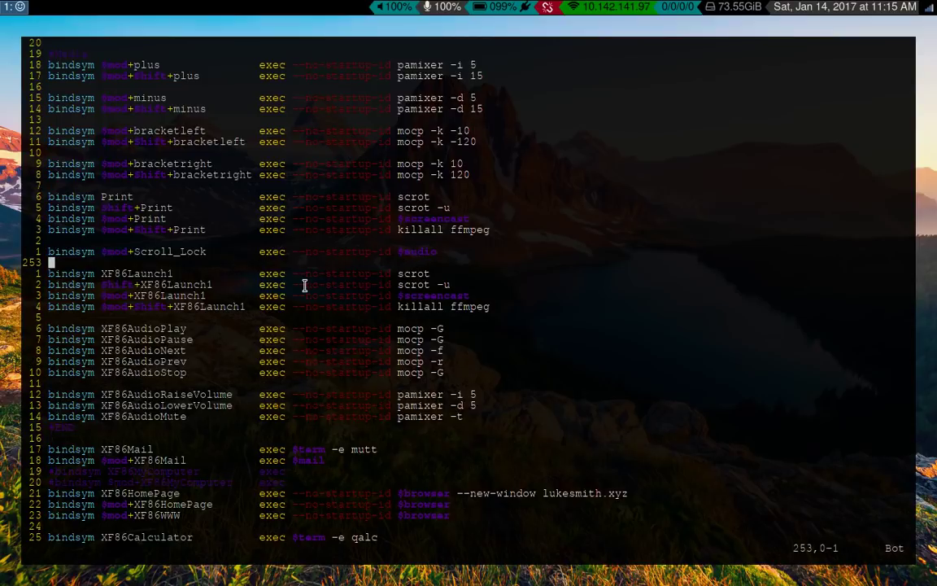
key(Down)
key(Down)
key(Down)
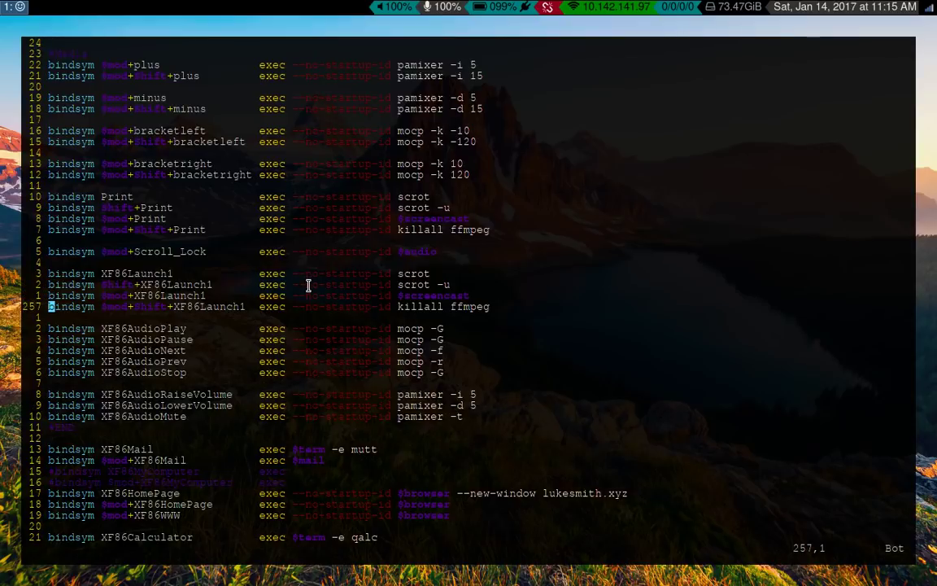
Review the audio, mail, home page and browser key bindings down to the final XF86Calculator line
key(Down)
key(Down)
key(Down)
key(Down)
key(Down)
key(Down)
key(Down)
key(Down)
key(Down)
key(Down)
key(Down)
key(Down)
key(Down)
key(Down)
key(Down)
key(Down)
key(Down)
key(Down)
key(Down)
key(Down)
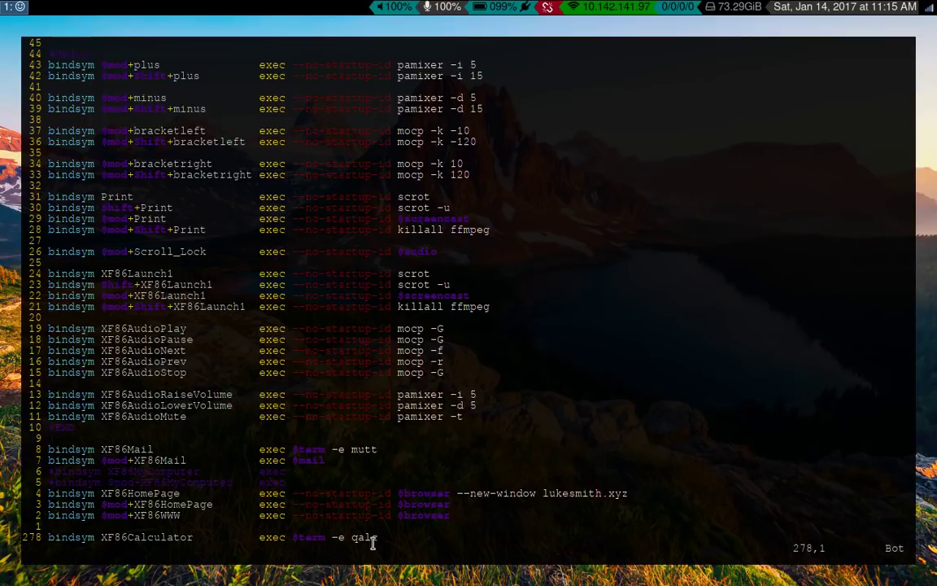
Search the config for "+a" to reach the $mod+a qalc binding, and open a new terminal window
text(/+a)
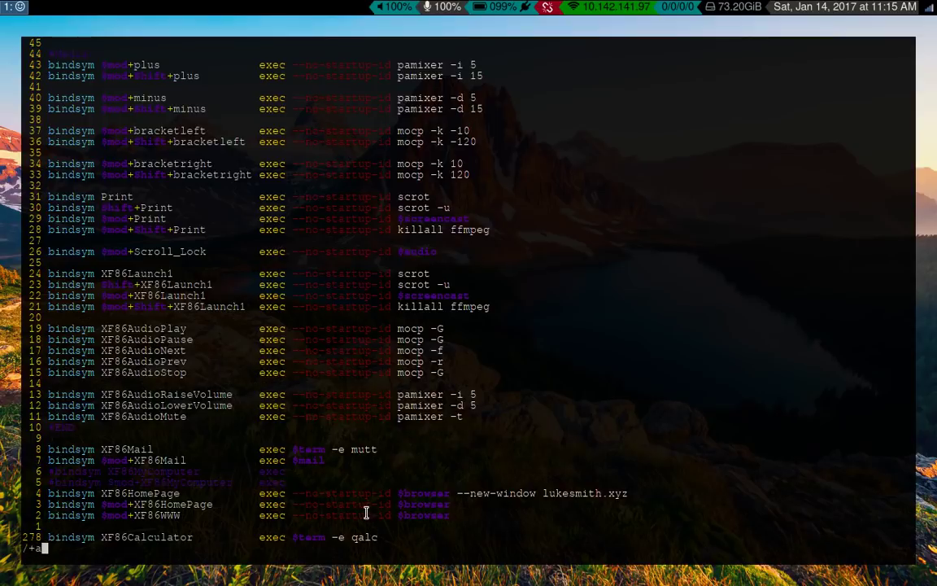
key(Return)
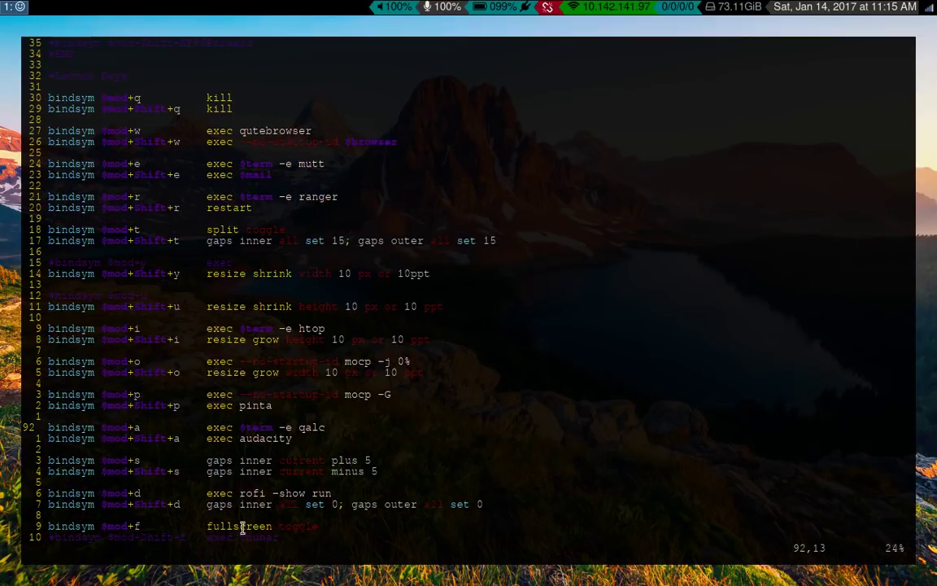
key(super+Return)
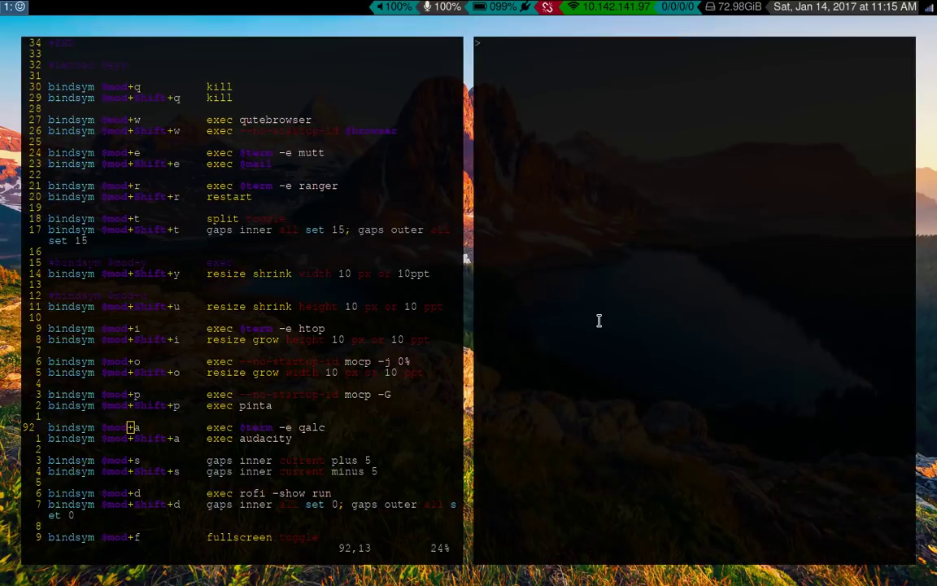
Calculate 454 + (5^9) in the qalc terminal and close that window
text(454 + (5^9))
key(Return)
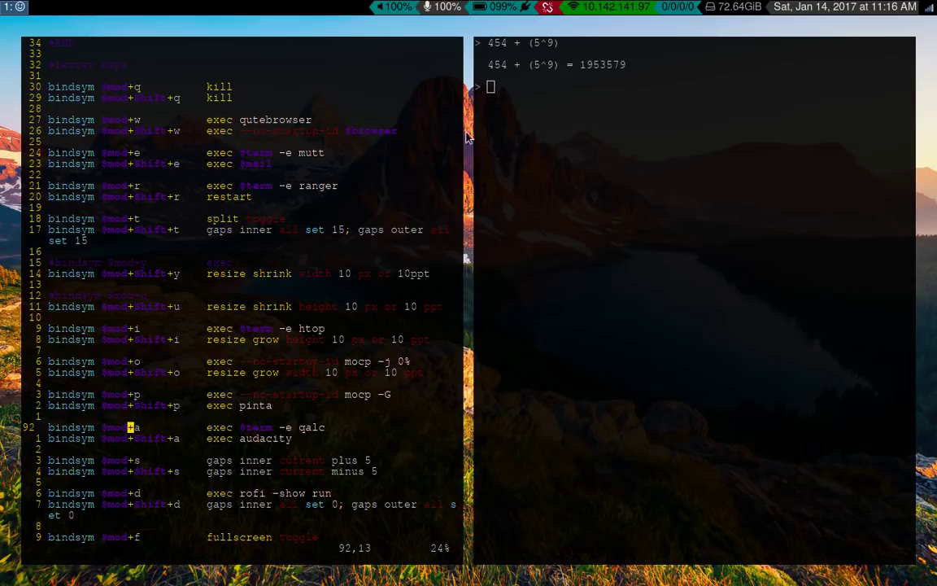
key(super+q)
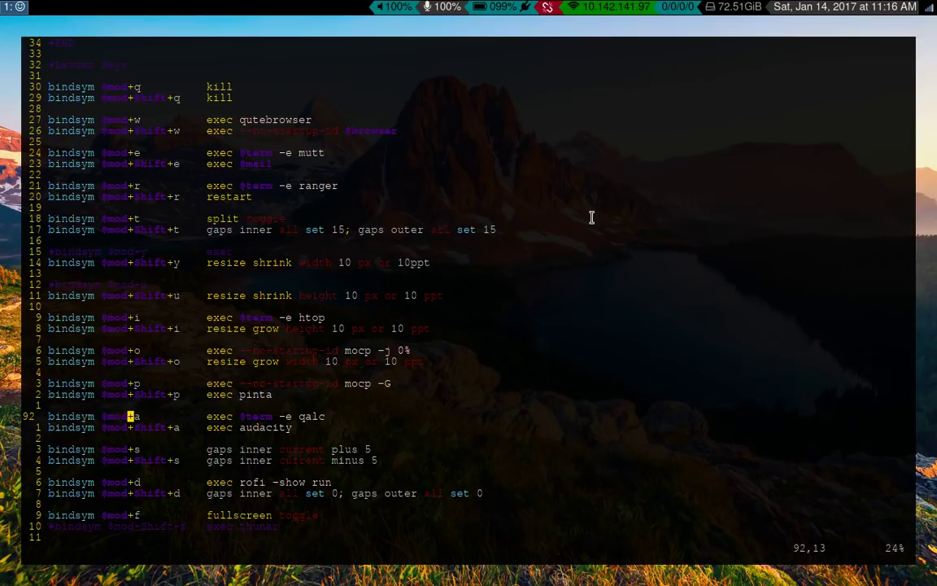
Skim the rest of the config down to its last line and return to the first line
key(ctrl+d)
key(ctrl+d)
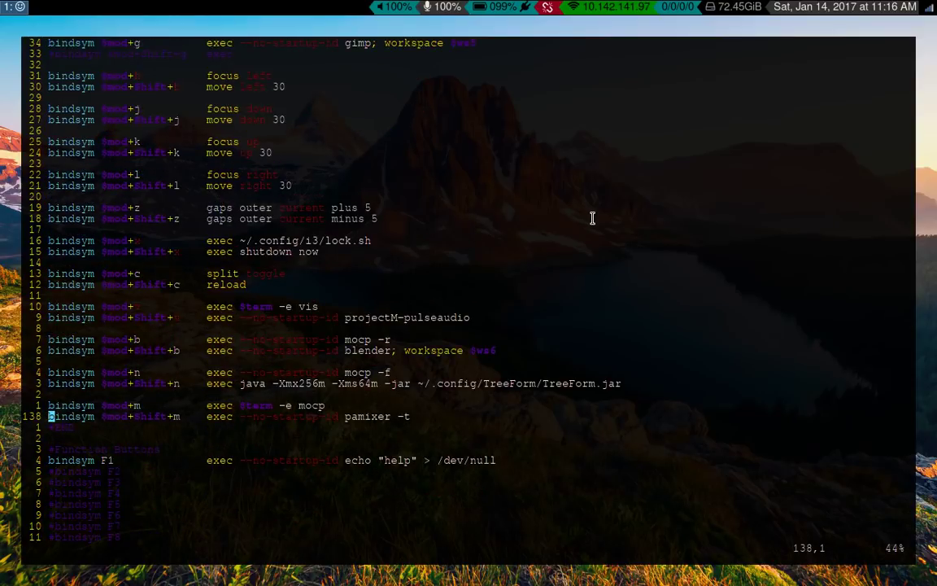
key(shift+g)
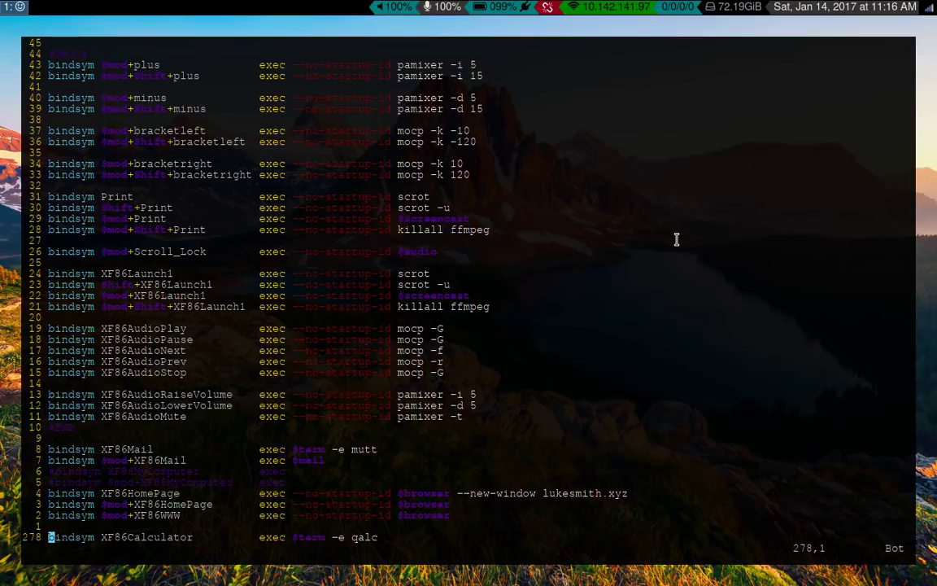
key(g)
key(g)
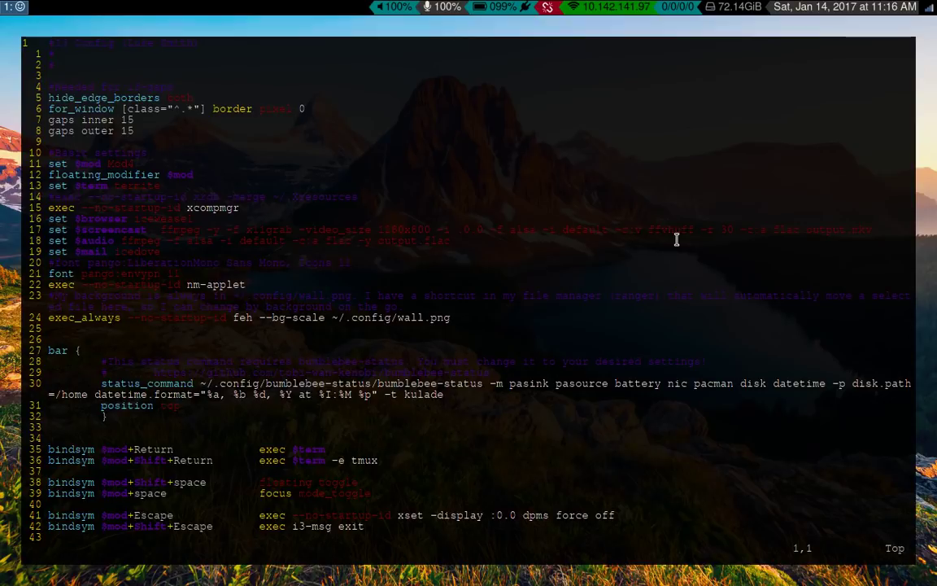
Make the config editor window floating and increase its height
key(super+shift+space)
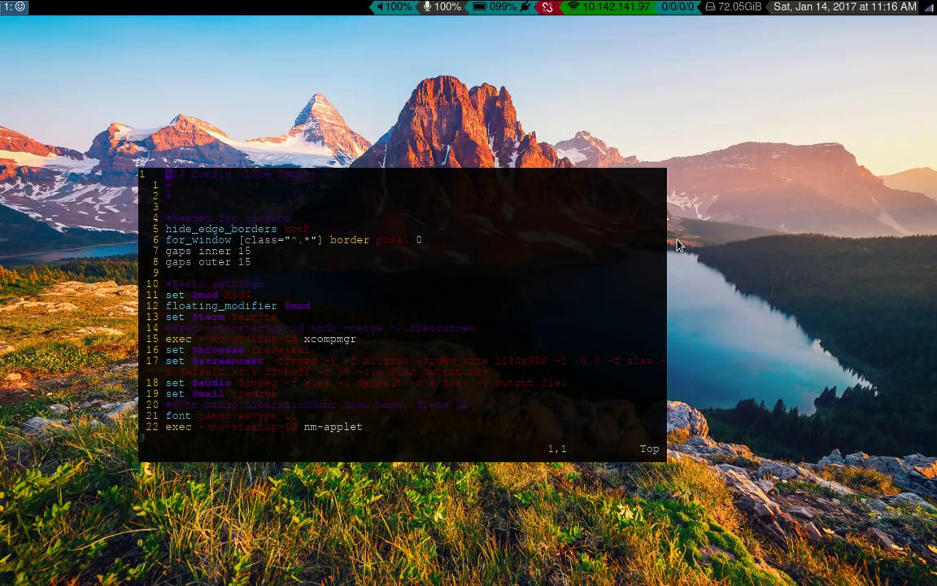
key(super+shift+i)
key(super+shift+i)
key(super+shift+i)
key(super+shift+i)
key(super+shift+i)
key(super+shift+i)
Shift the floating editor window right, and reposition it up and to the left on the desktop
key(super+shift+l)
key(super+shift+l)
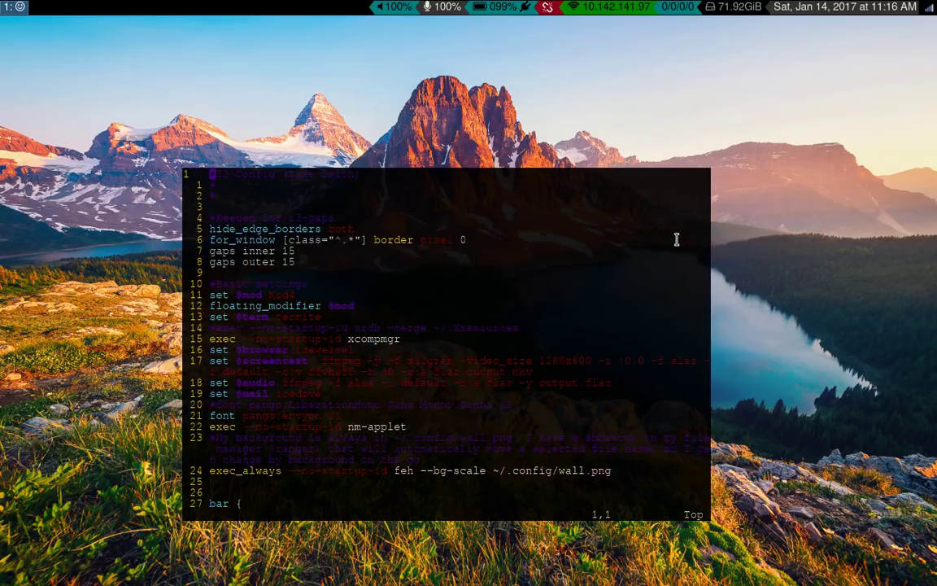
key(super+shift+j)
key(super+shift+j)
key(super+shift+j)
key(super+shift+j)
key(super+shift+j)
key(super+shift+j)
key(super+shift+i)
key(super+shift+i)
key(super+shift+i)
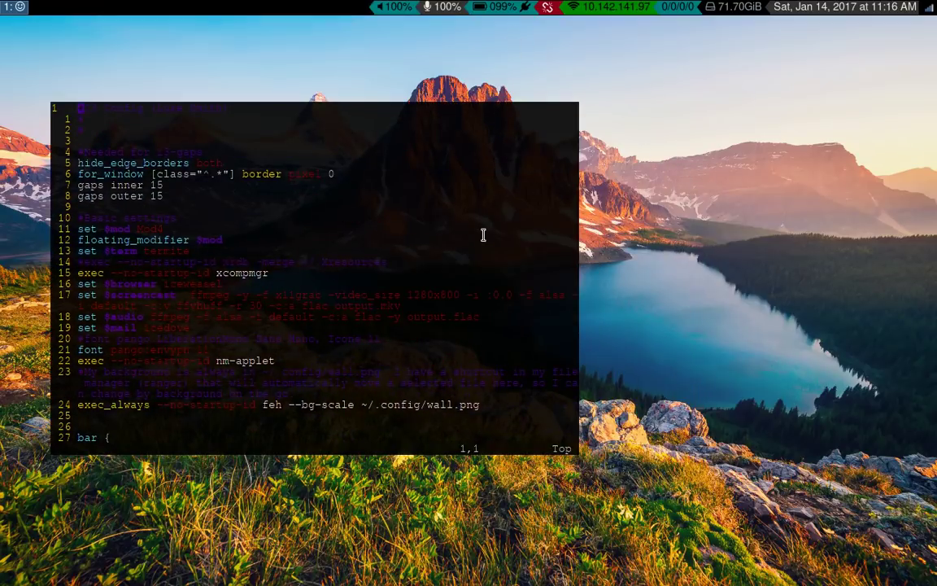
Skim the config past the leader key bindings and on to its end, returning to the first line
key(j)
key(j)
key(j)
key(j)
key(j)
key(j)
key(j)
key(j)
key(j)
key(j)
key(j)
key(j)
key(j)
key(j)
key(j)
key(j)
key(j)
key(j)
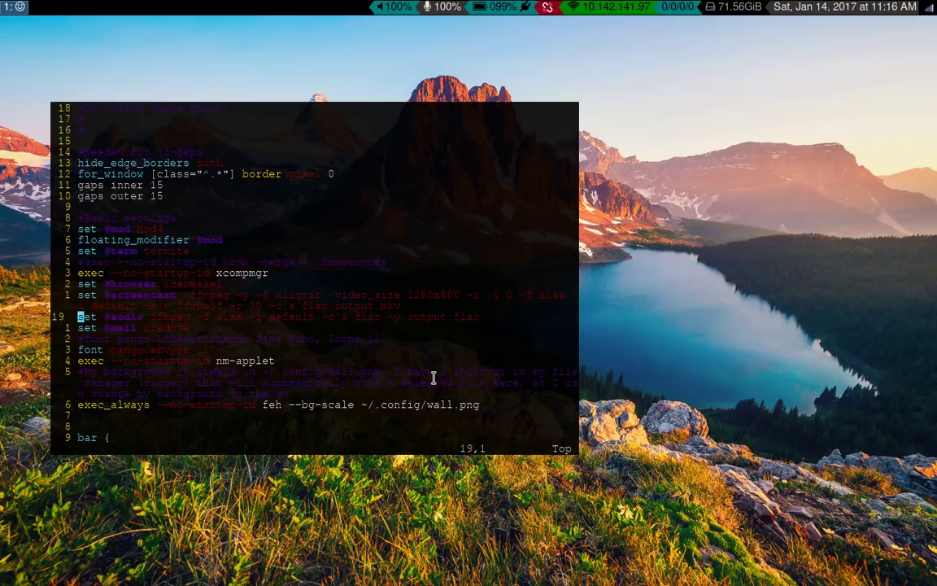
key(j)
key(j)
key(j)
key(j)
key(j)
key(j)
key(j)
key(j)
key(j)
key(j)
key(j)
key(j)
key(j)
key(j)
key(j)
key(j)
key(j)
key(j)
key(j)
key(j)
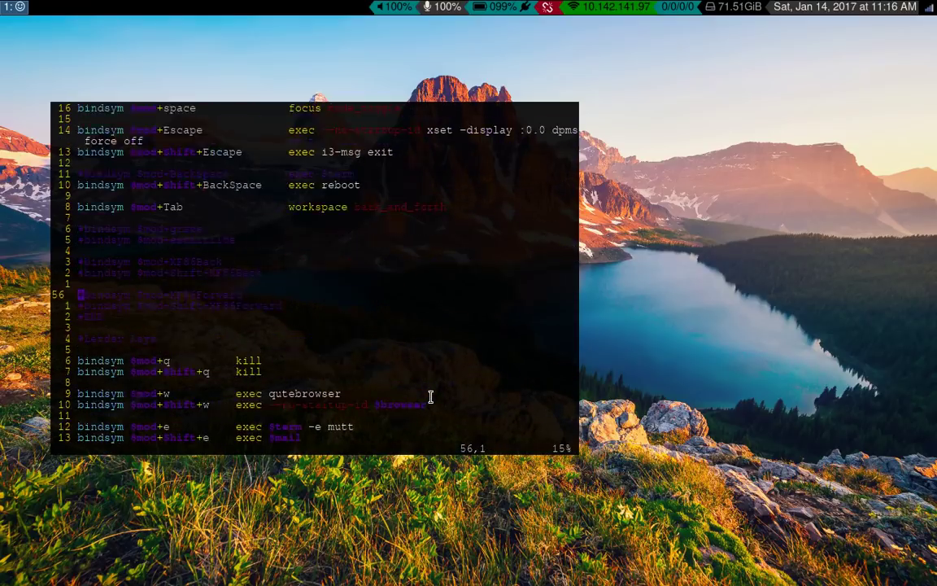
key(j)
key(j)
key(j)
key(j)
key(j)
key(j)
key(j)
key(j)
key(j)
key(j)
key(j)
key(j)
key(j)
key(j)
key(j)
key(j)
key(j)
key(j)
key(j)
key(j)
key(g)
key(g)
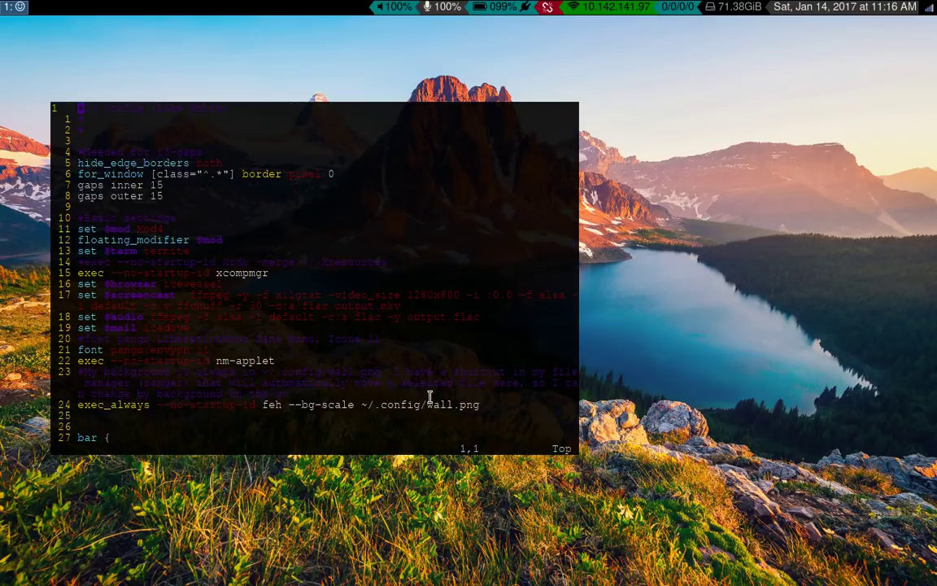
key(shift+g)
key(g)
key(g)
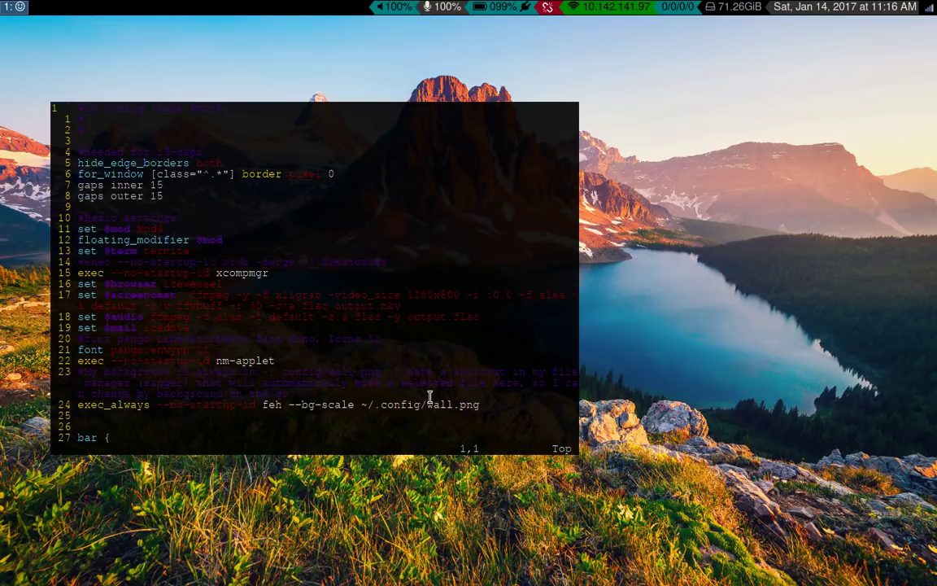